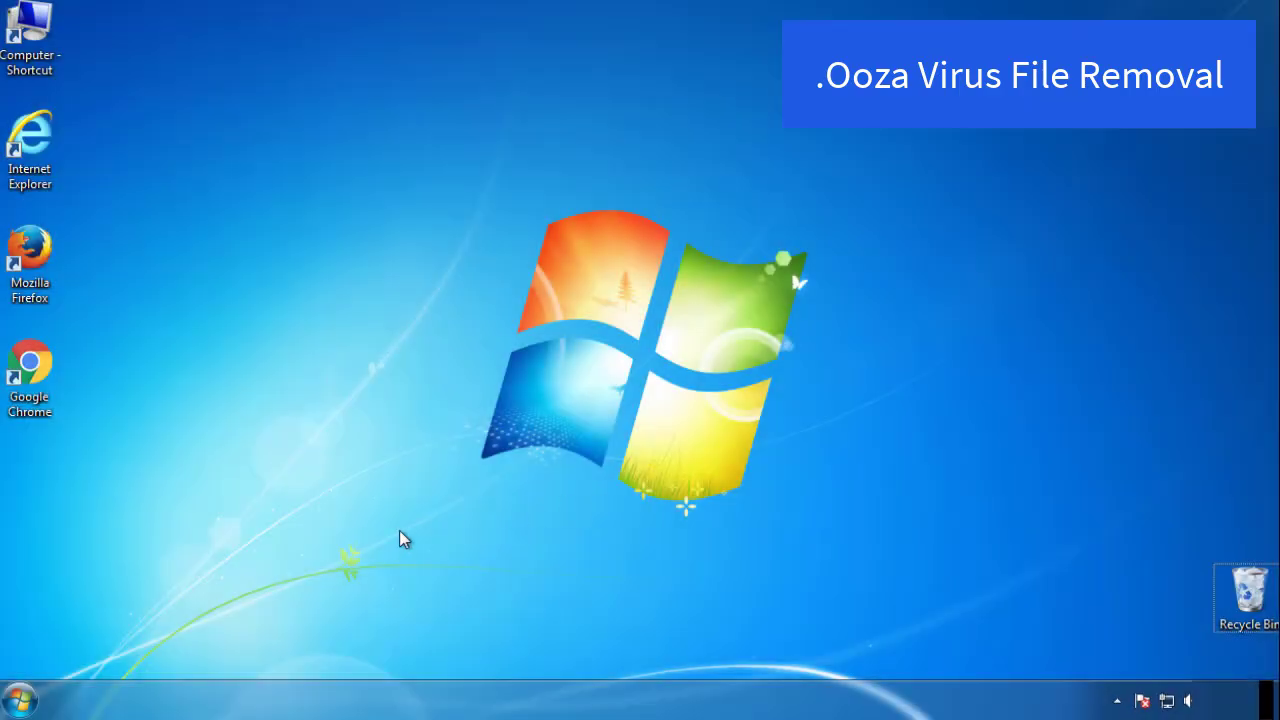
Launch System Configuration by searching 'msconfig' from the Start menu
left_click(30, 698)
left_click(103, 646)
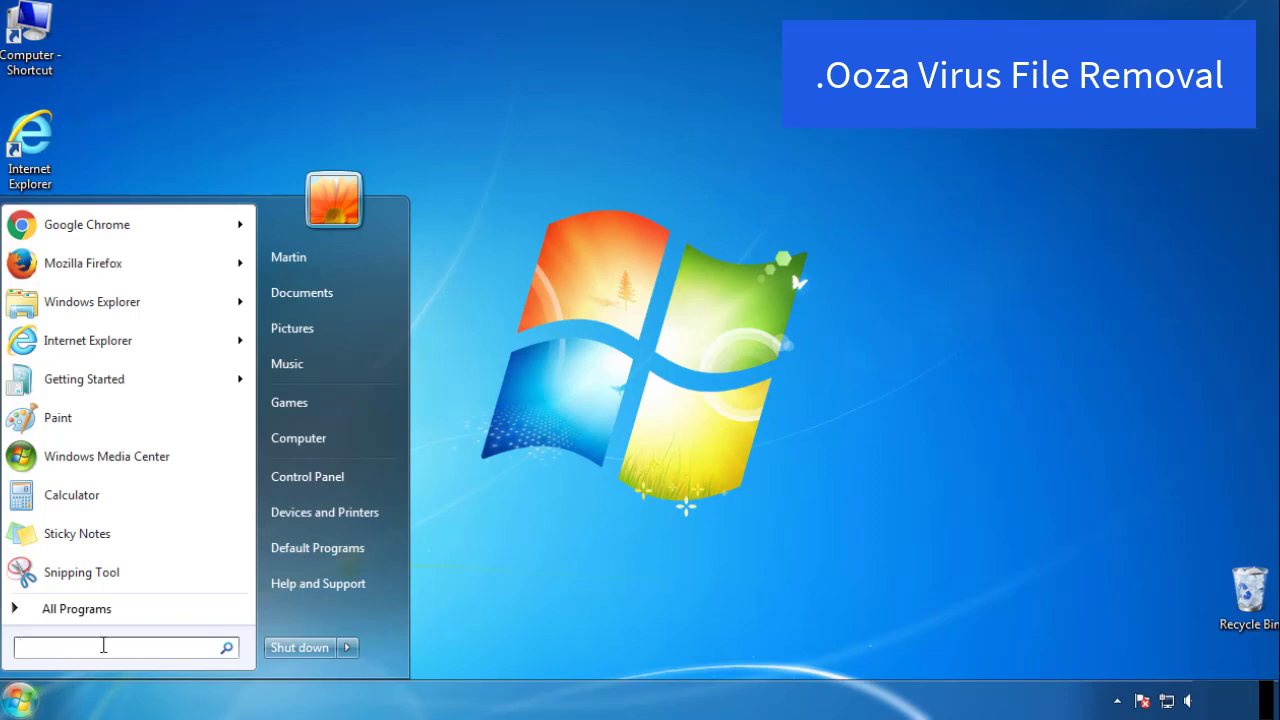
type("mscon")
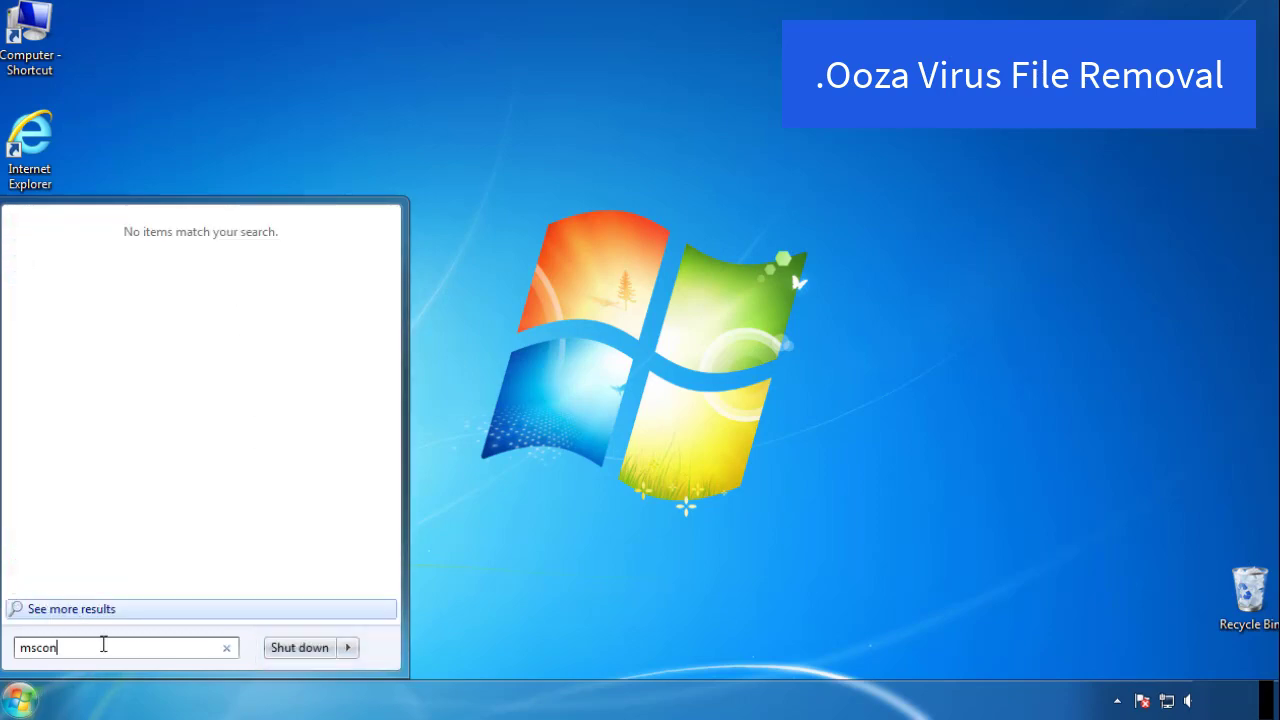
type("fig")
key("Return")
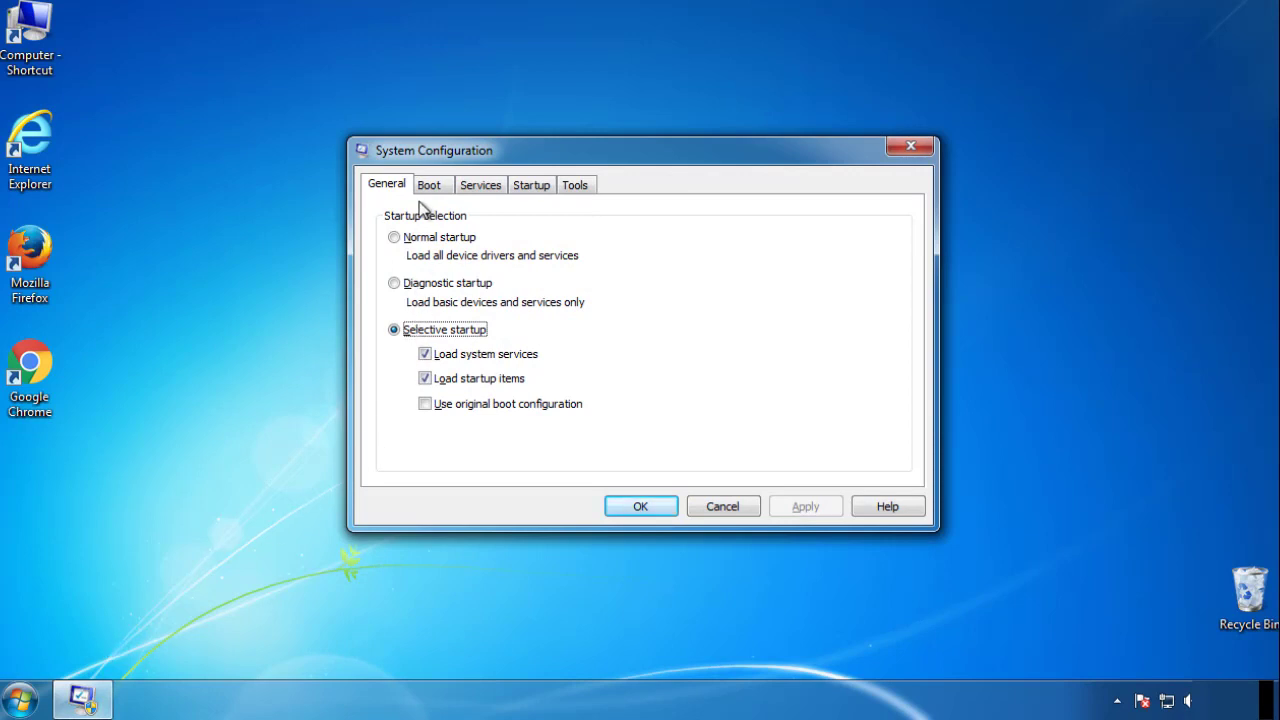
Enable Minimal Safe boot on the Boot tab and restart into Safe Mode
left_click(429, 190)
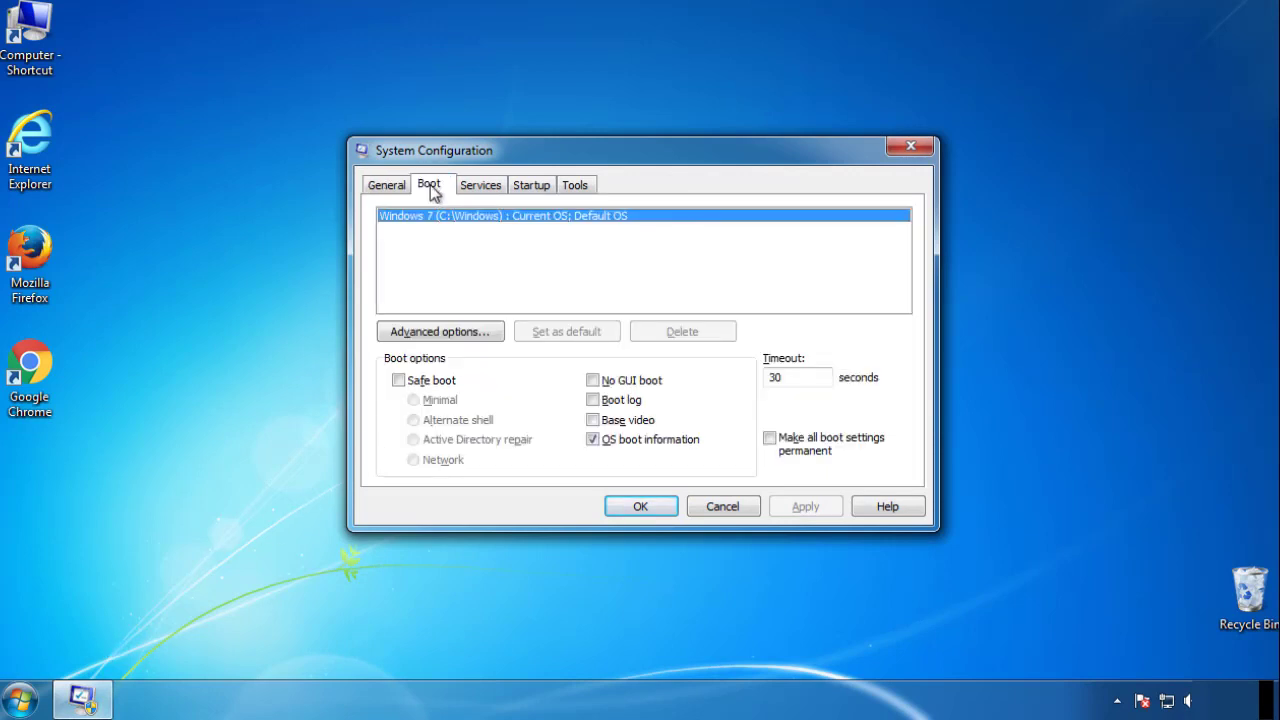
left_click(398, 380)
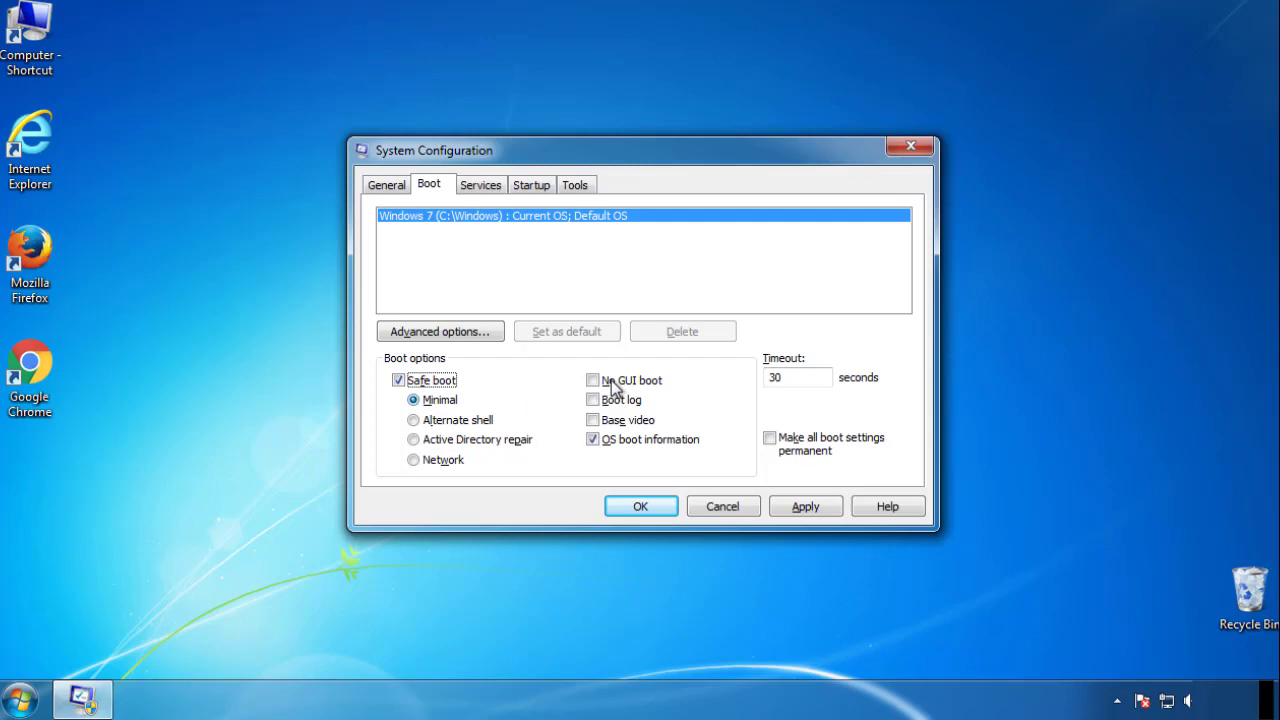
left_click(650, 507)
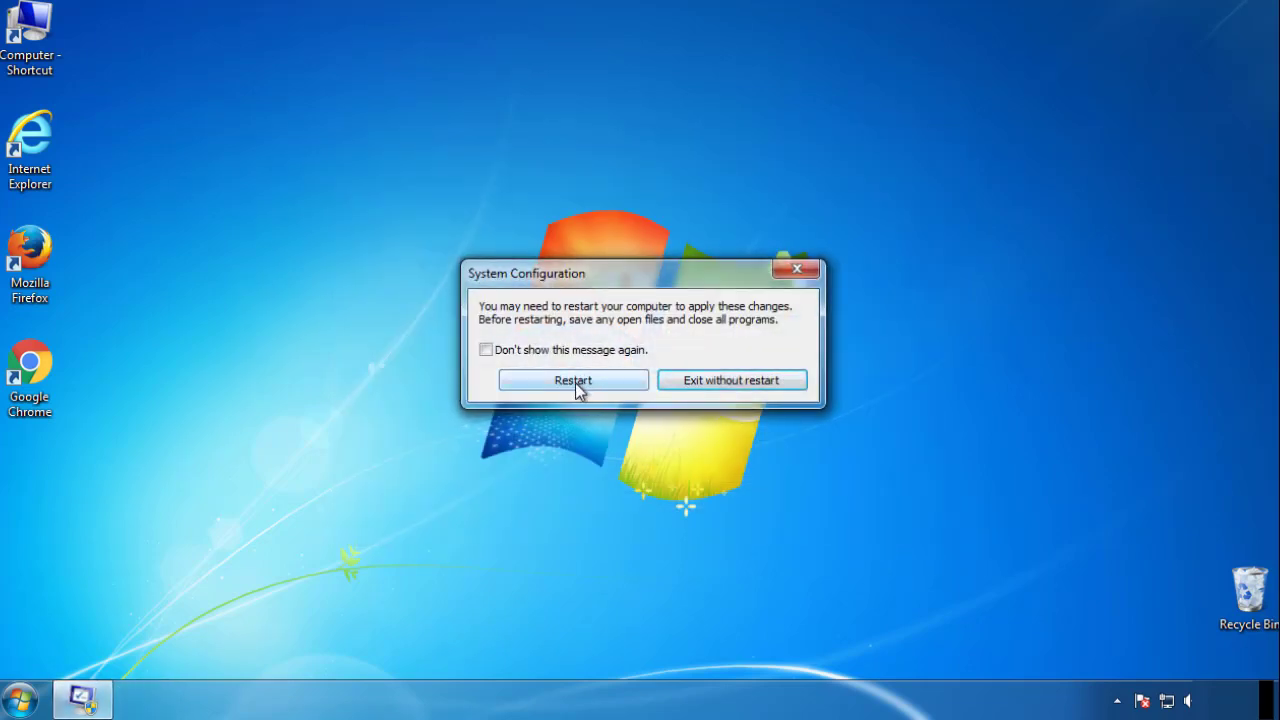
left_click(575, 383)
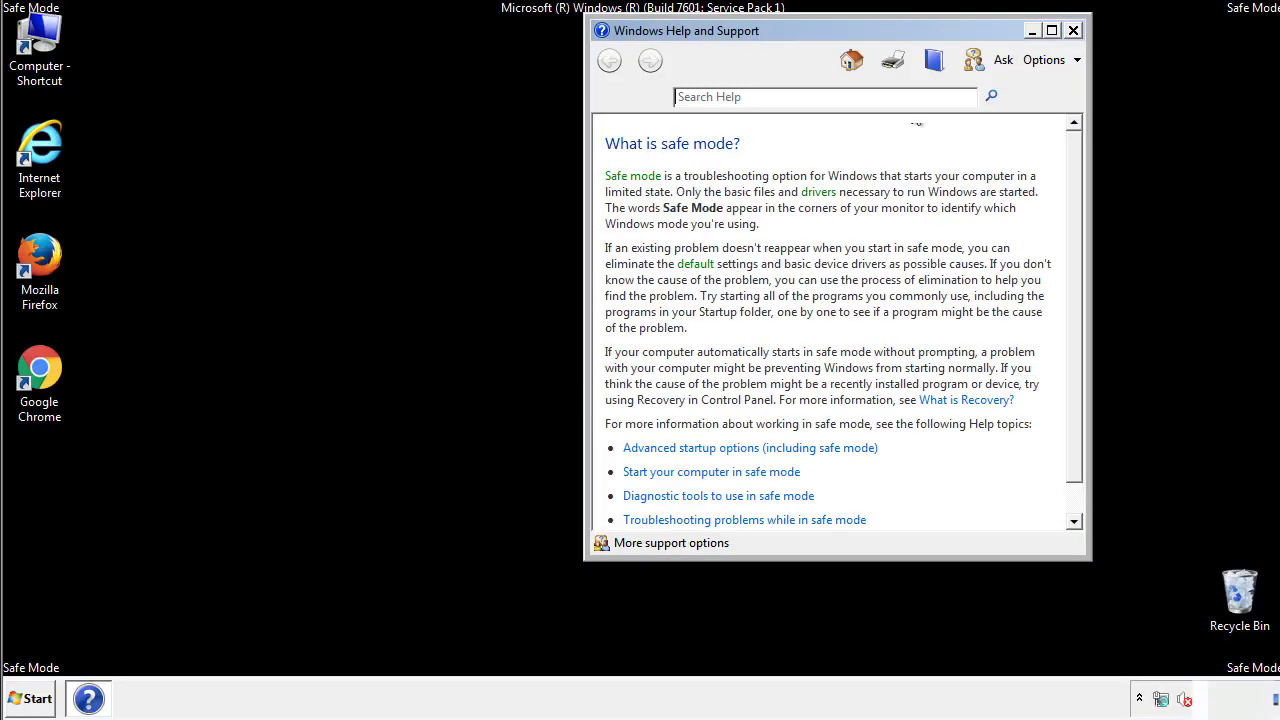
Close Safe Mode Help and set Folder Options to show hidden files, folders and drives
left_click(1073, 30)
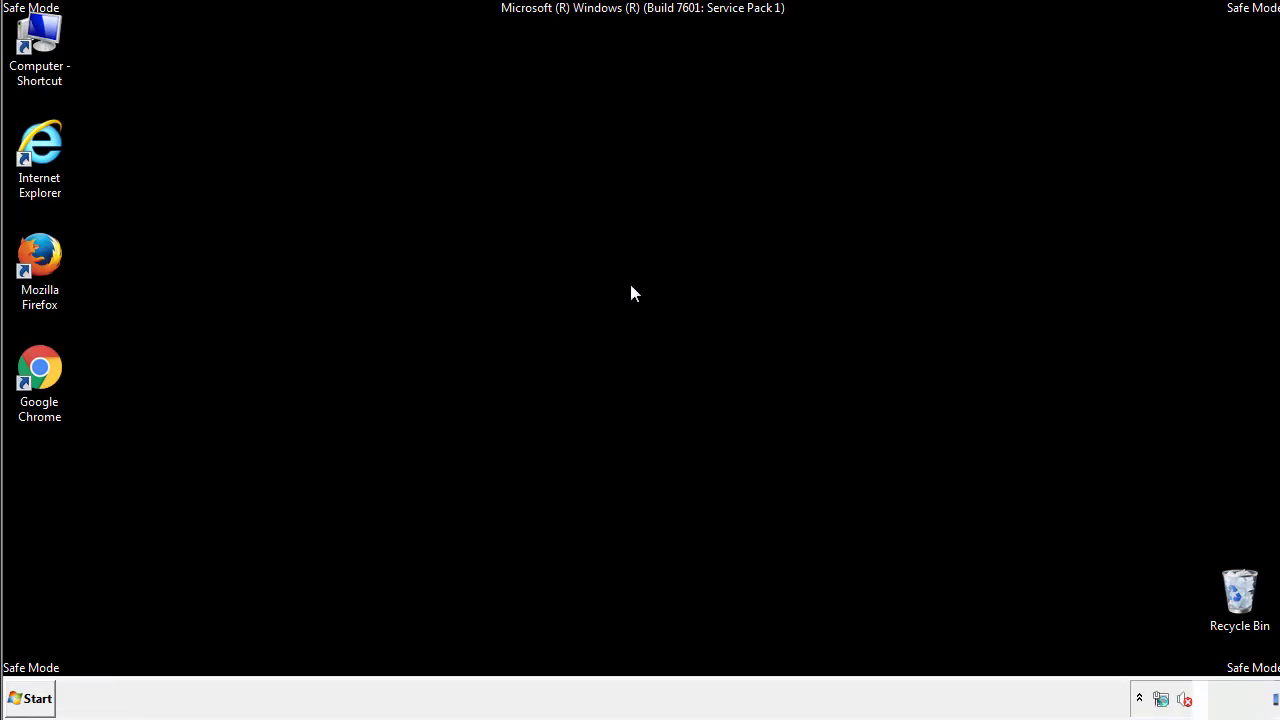
left_click(40, 697)
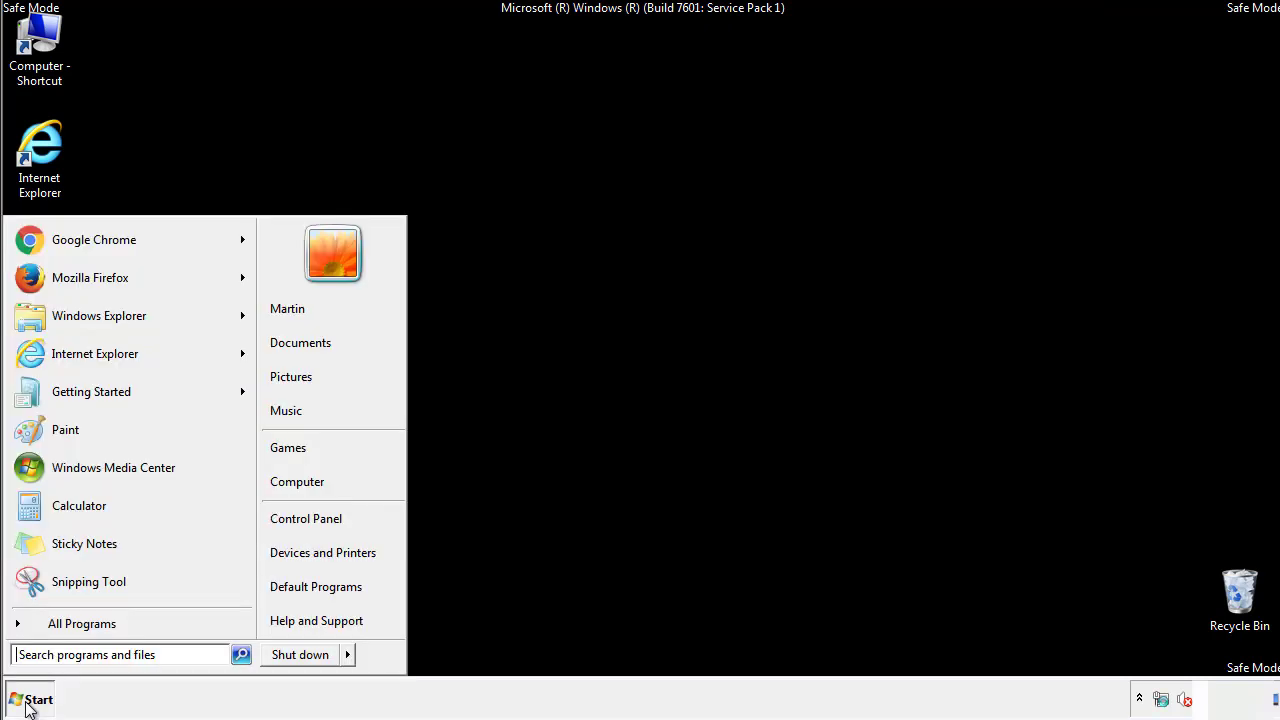
left_click(320, 515)
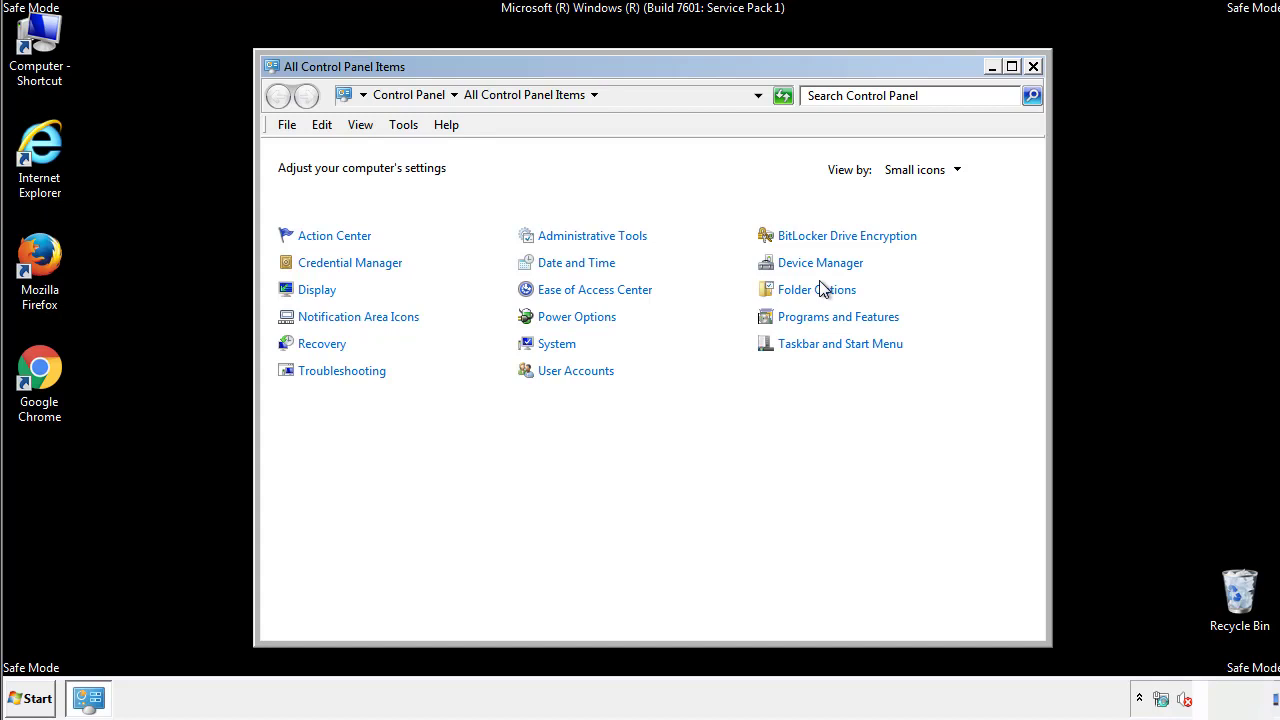
left_click(820, 292)
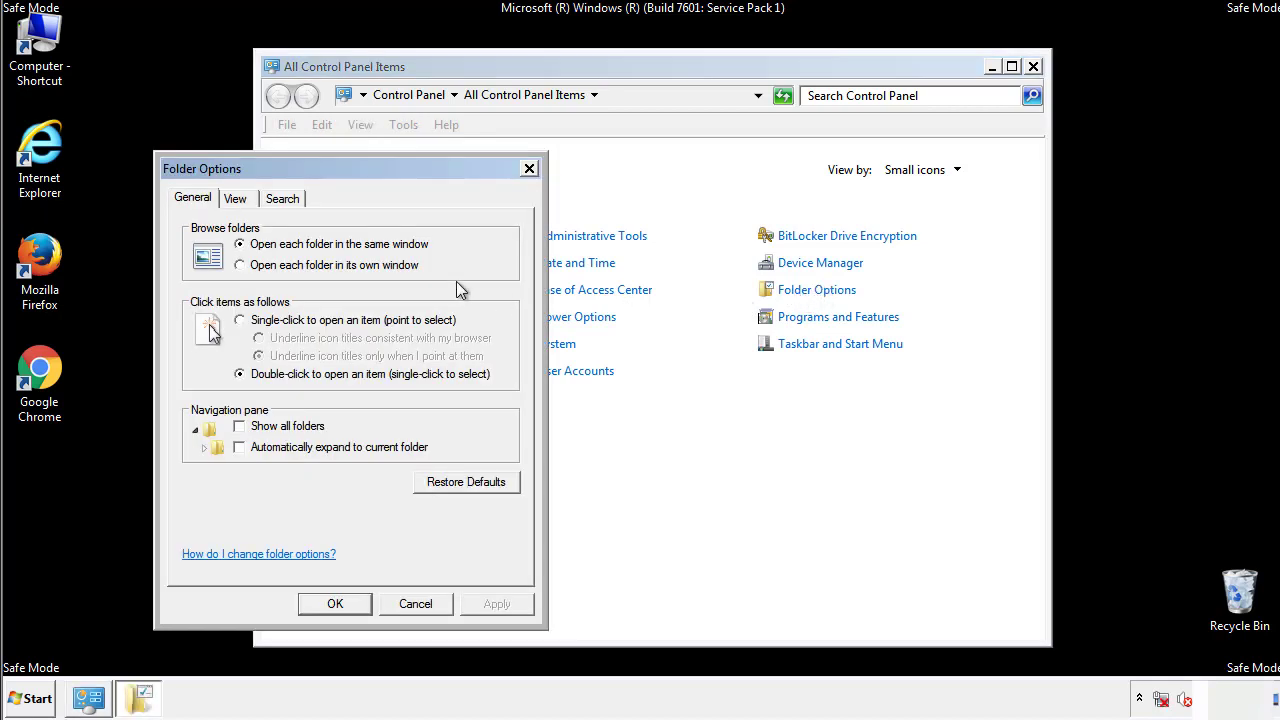
left_click(238, 202)
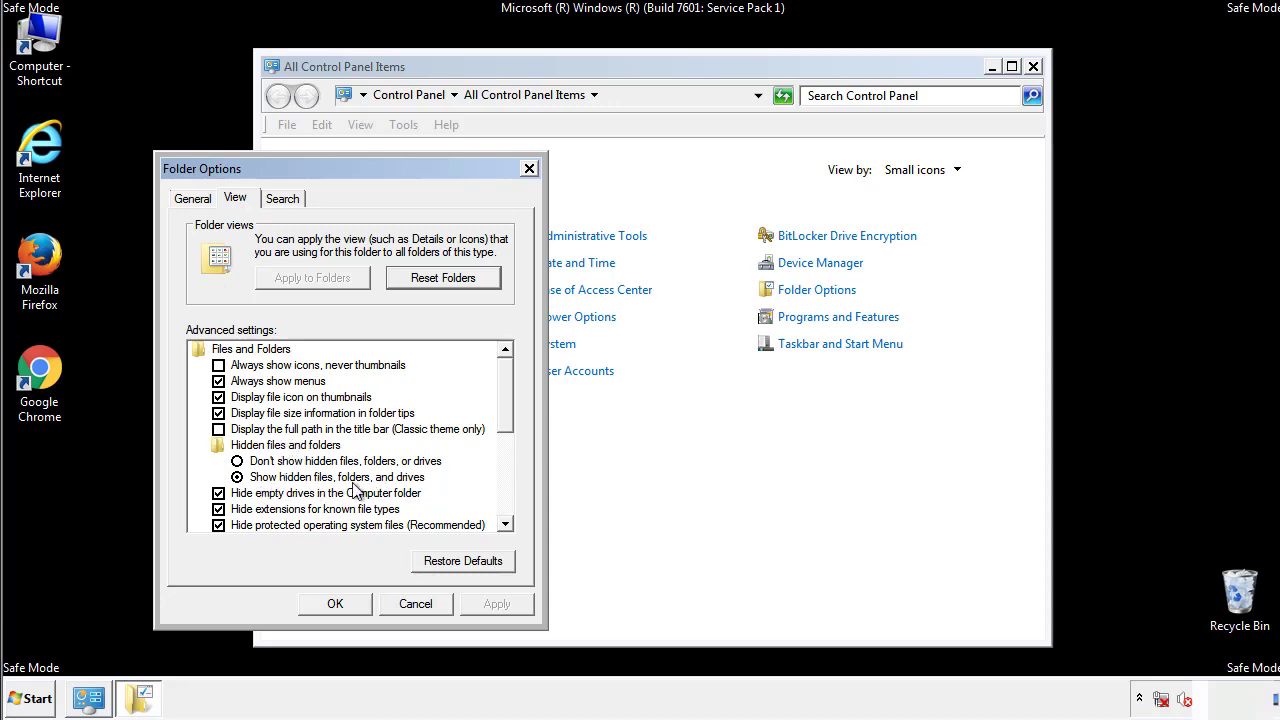
left_click(345, 601)
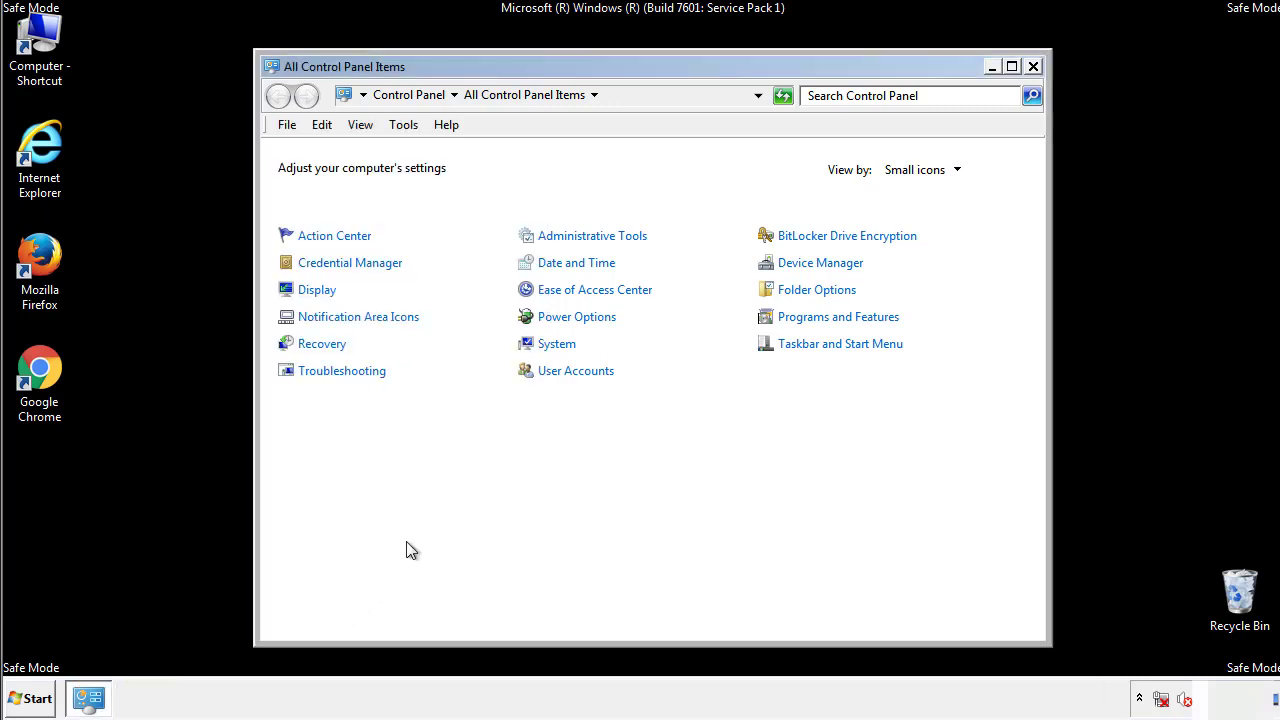
left_click(1033, 66)
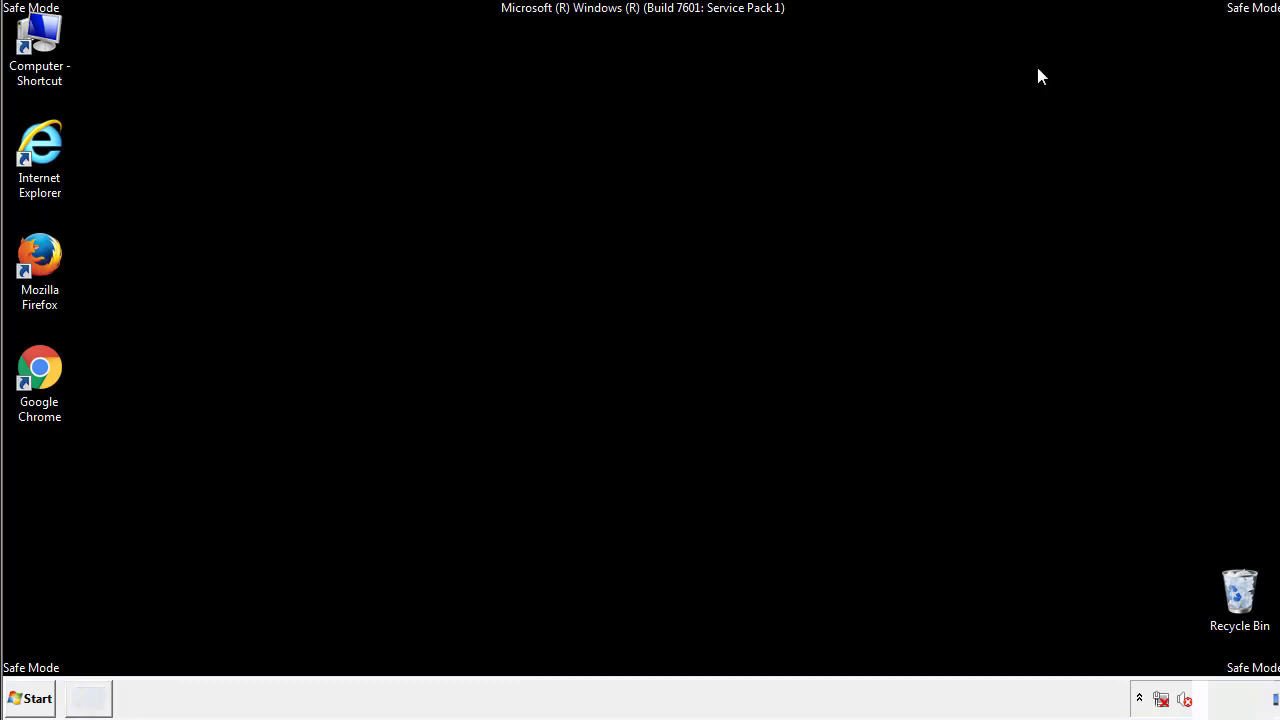
Browse to C:\Windows\System32\drivers\etc and open the hosts file, bringing up Open with
double_click(40, 38)
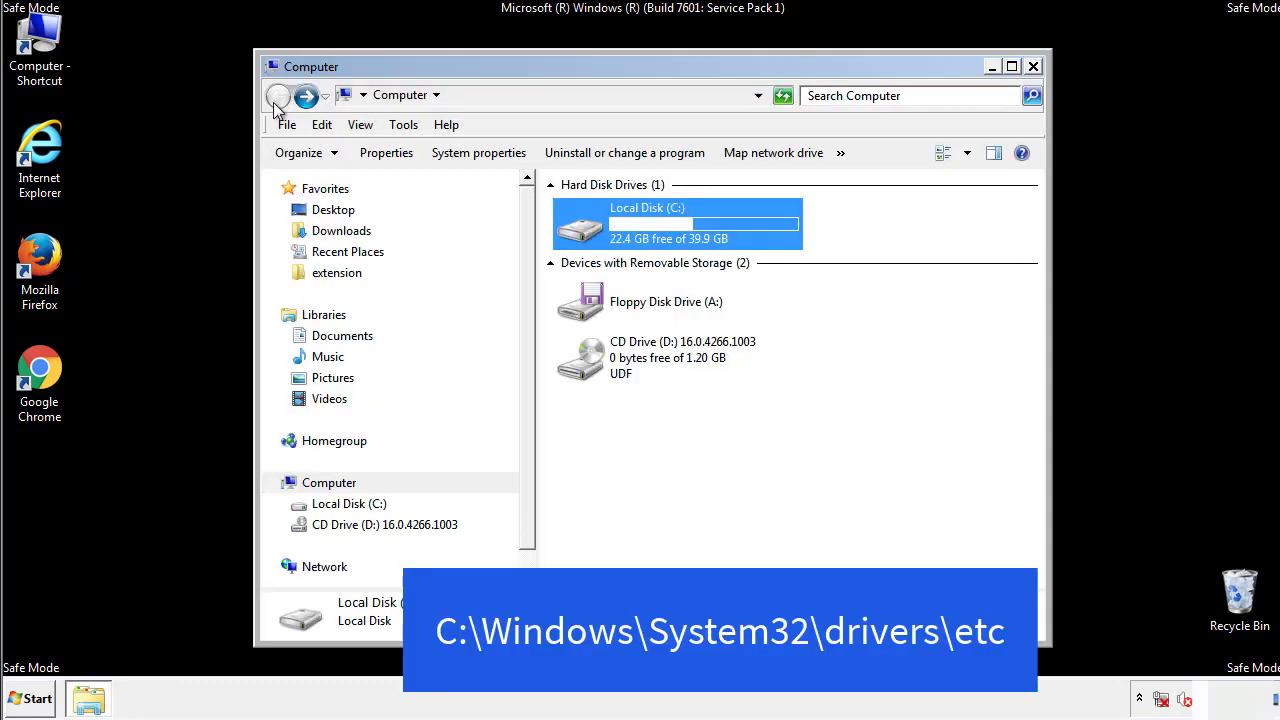
double_click(590, 233)
double_click(586, 365)
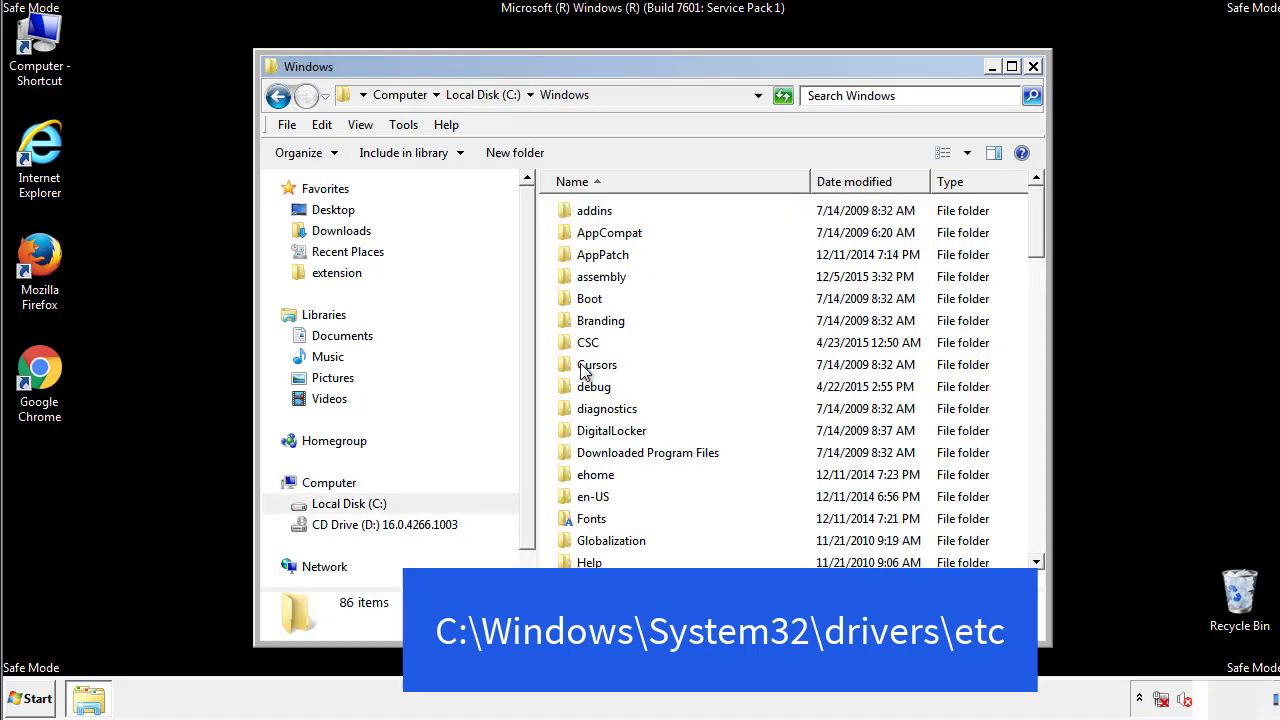
scroll(588, 452, "down", 2)
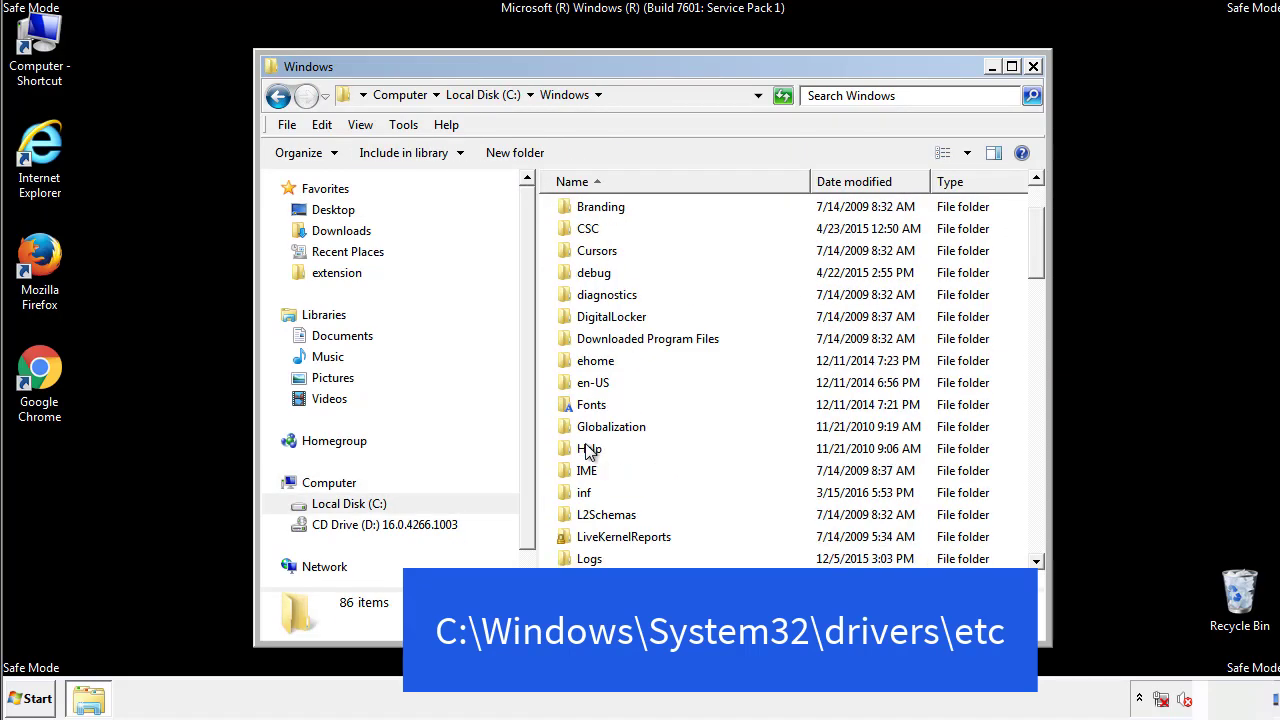
scroll(588, 452, "down", 2)
scroll(588, 452, "down", 2)
scroll(589, 454, "down", 3)
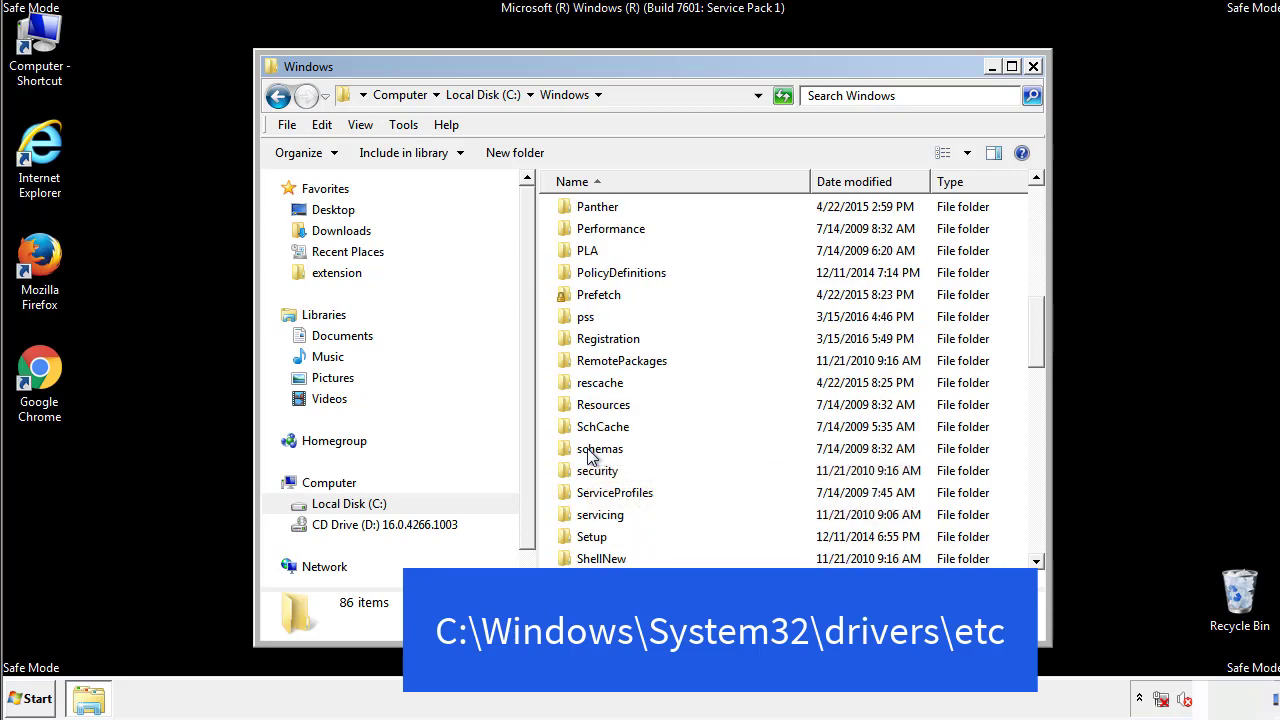
scroll(588, 452, "down", 2)
double_click(606, 517)
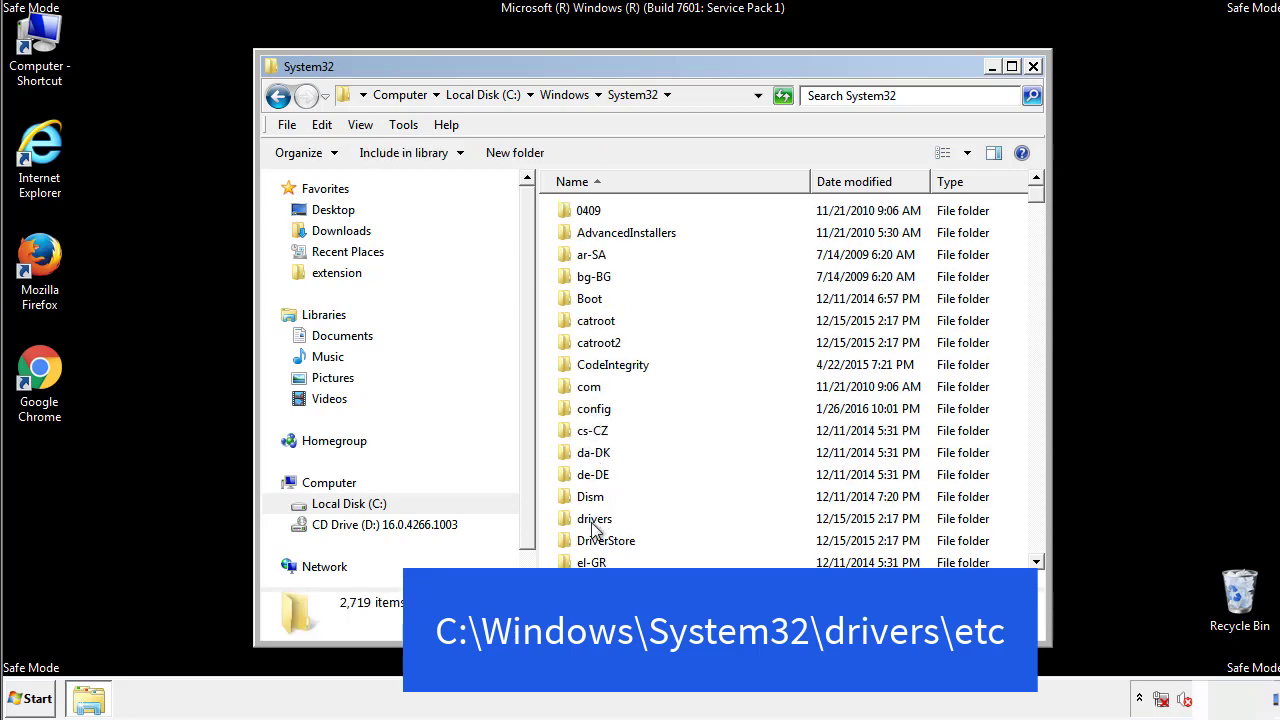
double_click(594, 520)
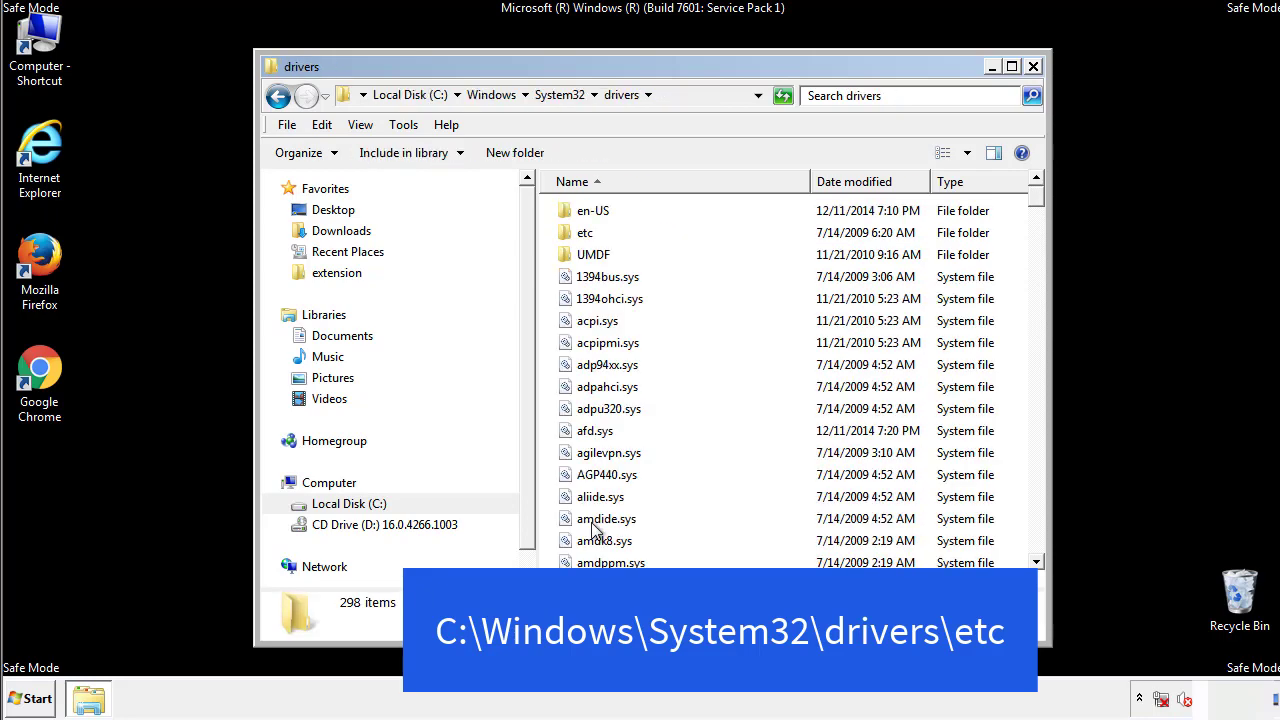
double_click(572, 234)
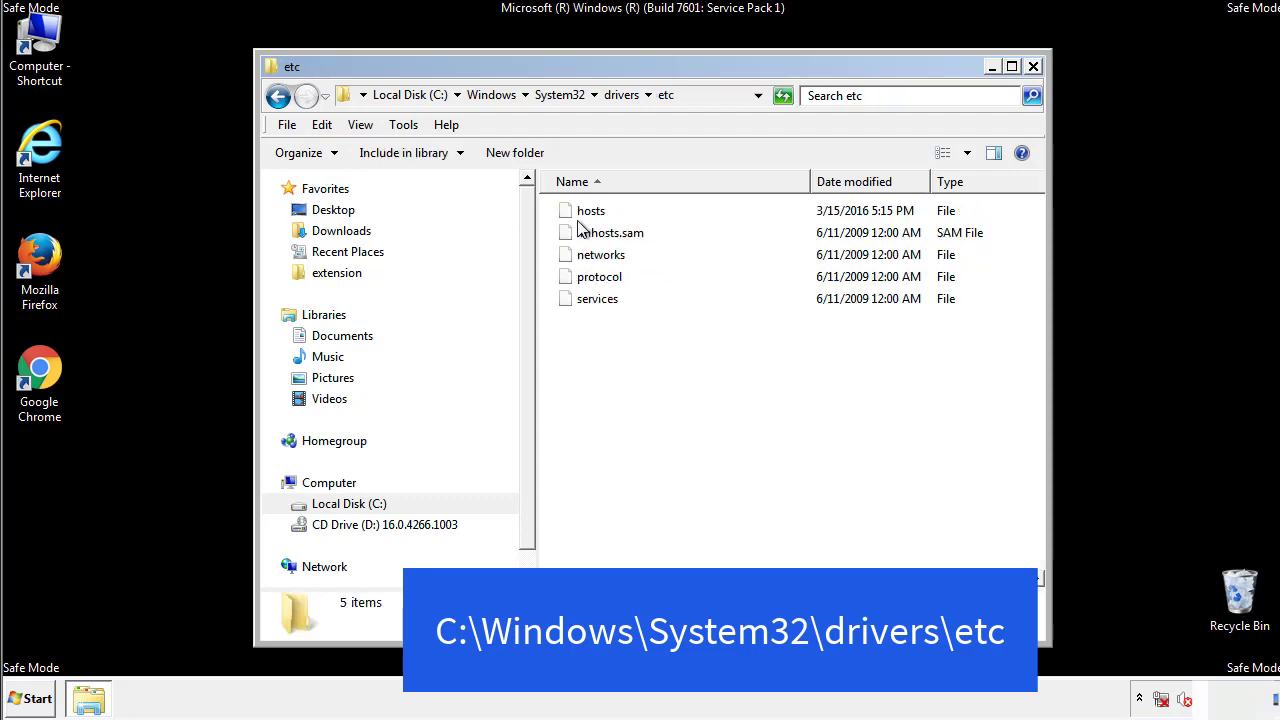
double_click(580, 212)
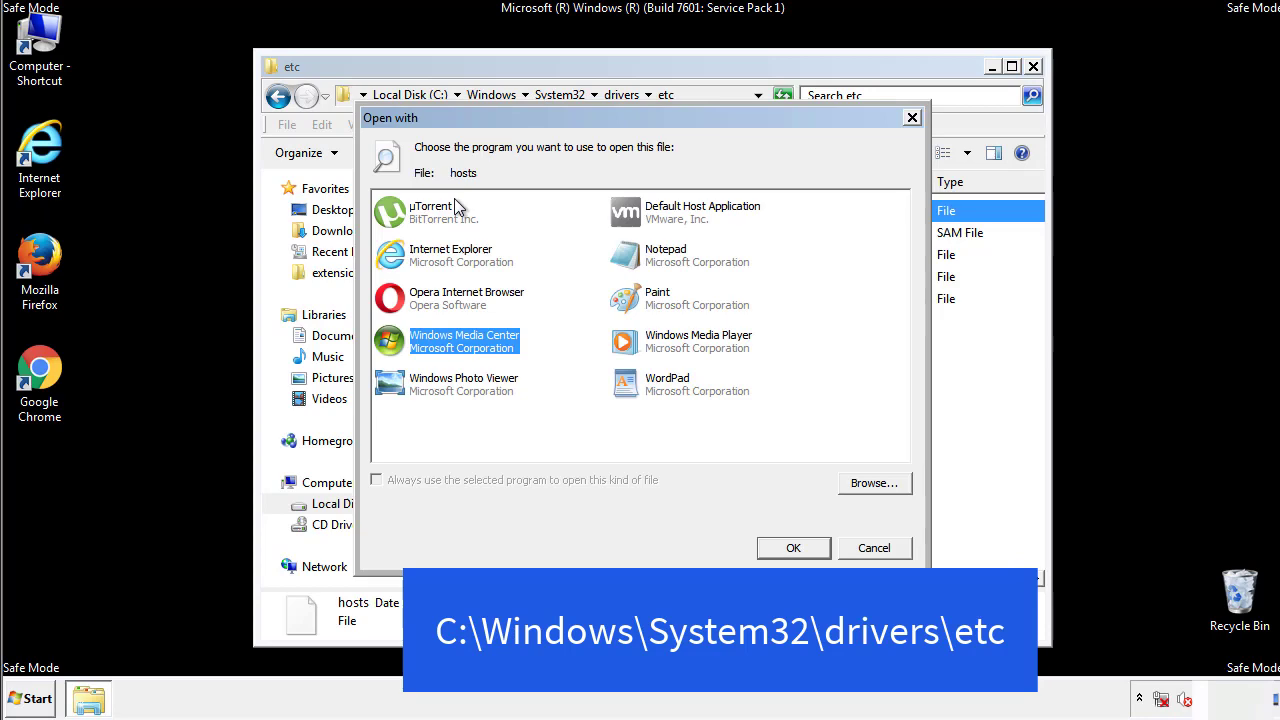
Open hosts in Notepad and delete the four suspicious entries at the bottom
left_click(646, 259)
left_click(793, 549)
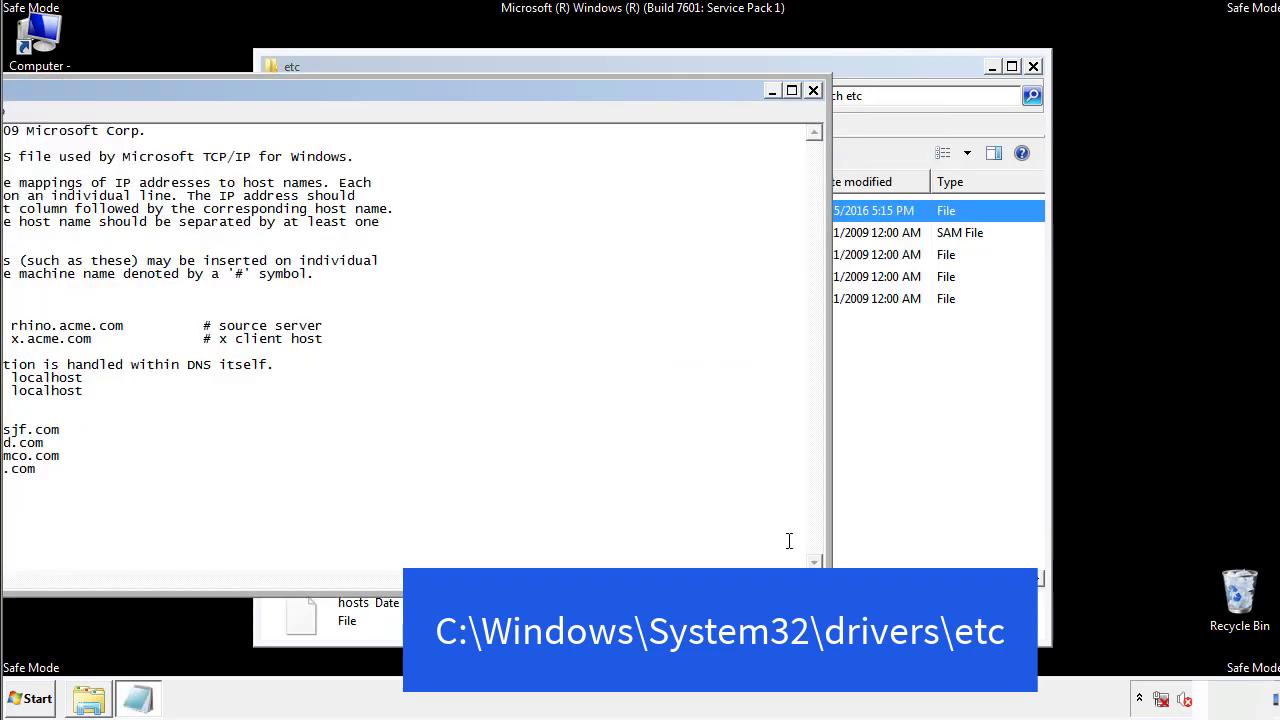
left_click_drag(523, 91, 814, 110)
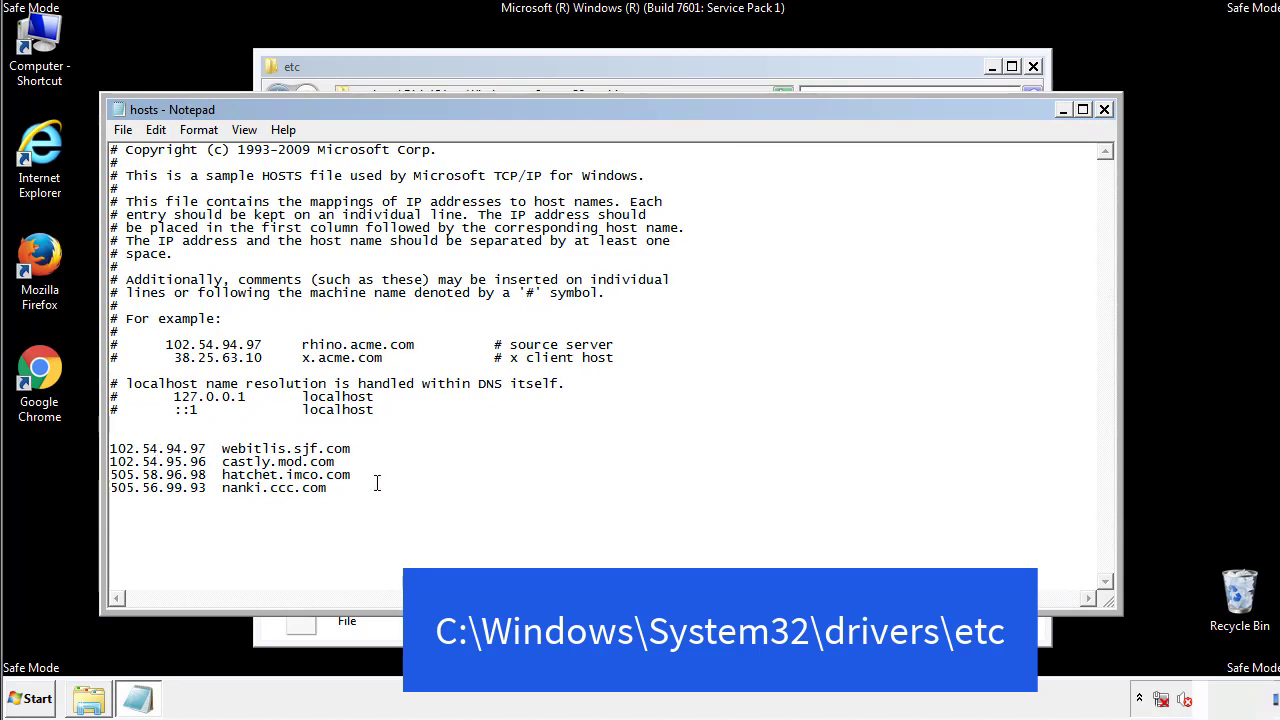
left_click_drag(358, 489, 135, 447)
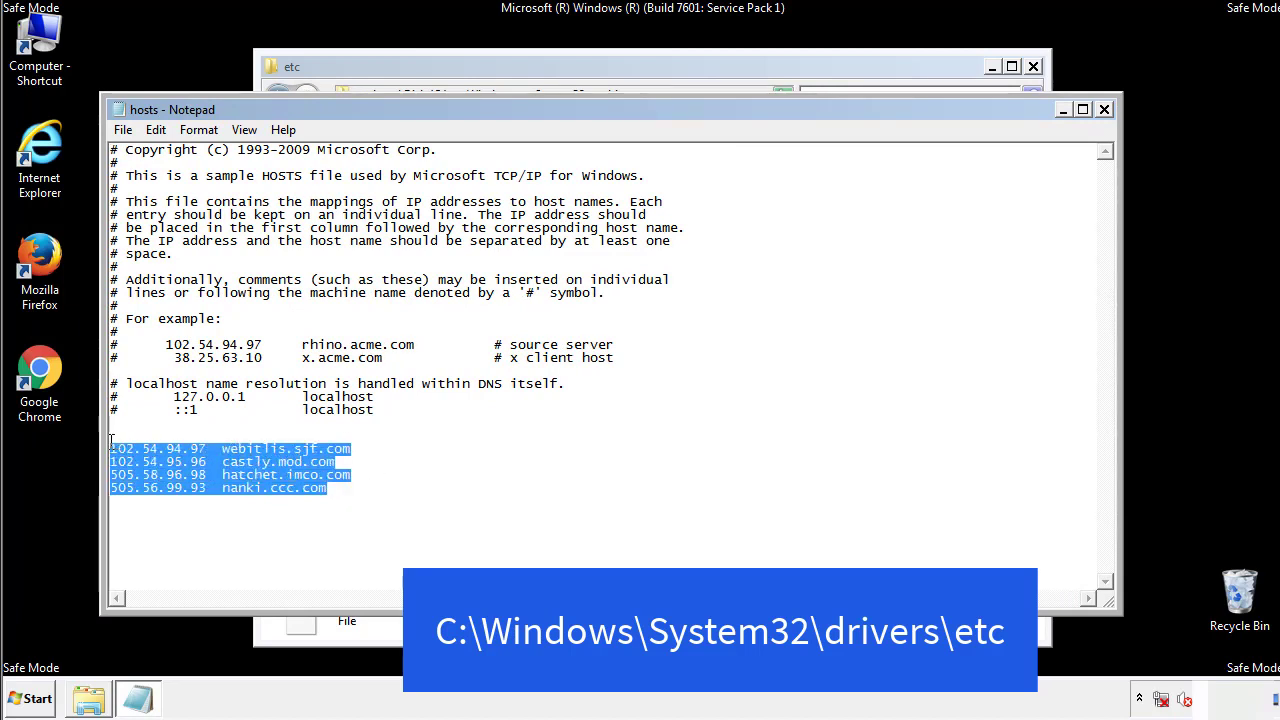
key("Delete")
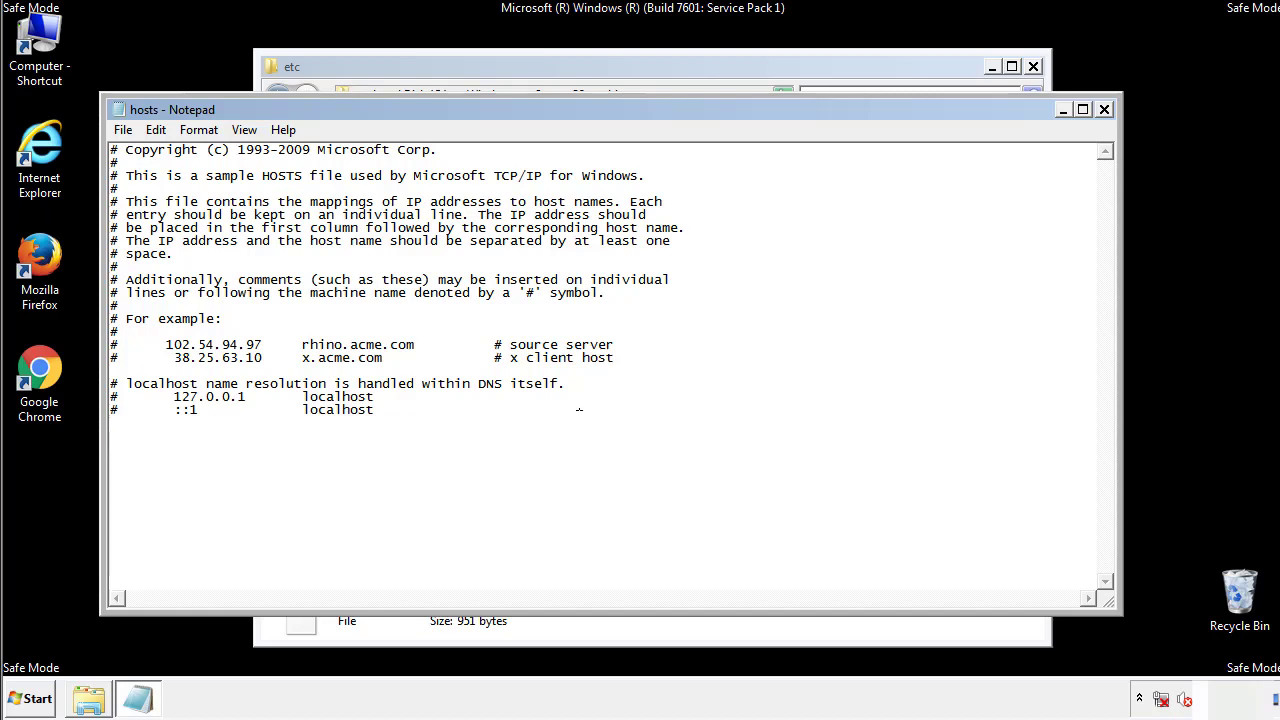
Save the edited hosts file and close the etc folder
left_click(1105, 110)
left_click(563, 367)
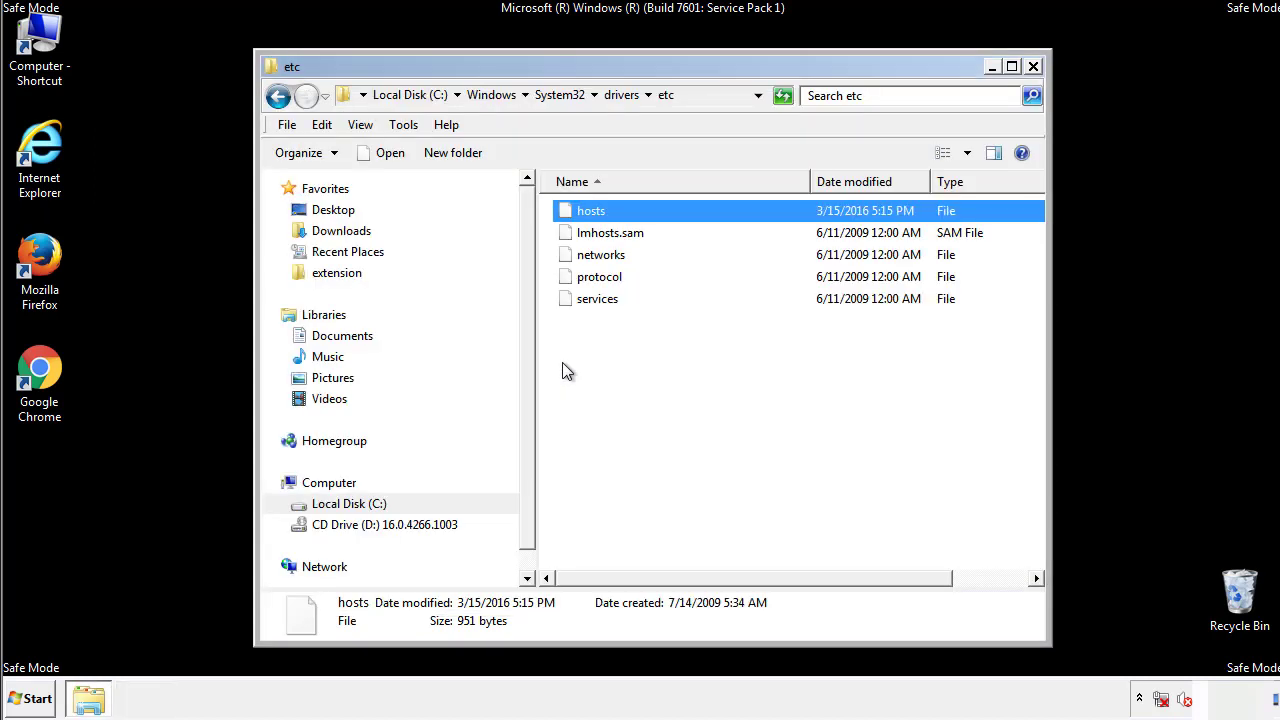
left_click(562, 365)
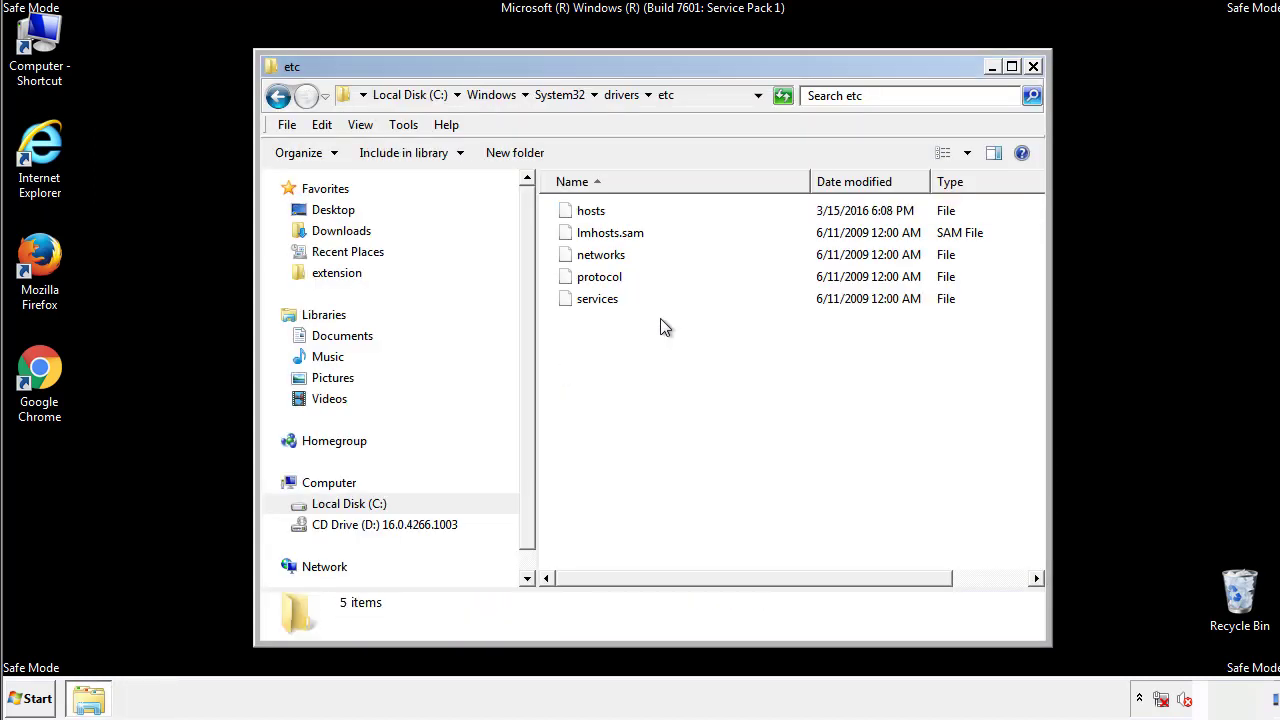
left_click(1033, 67)
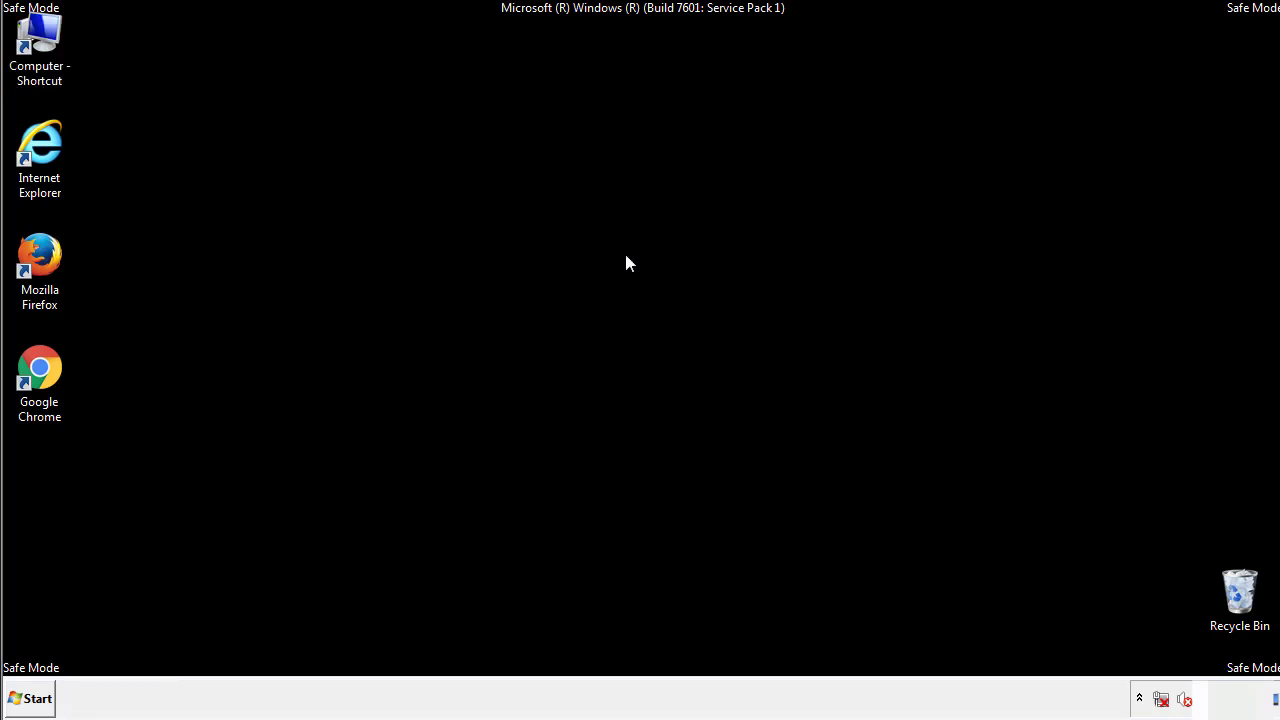
Open the Startup folder from All Programs in a file window
left_click(28, 698)
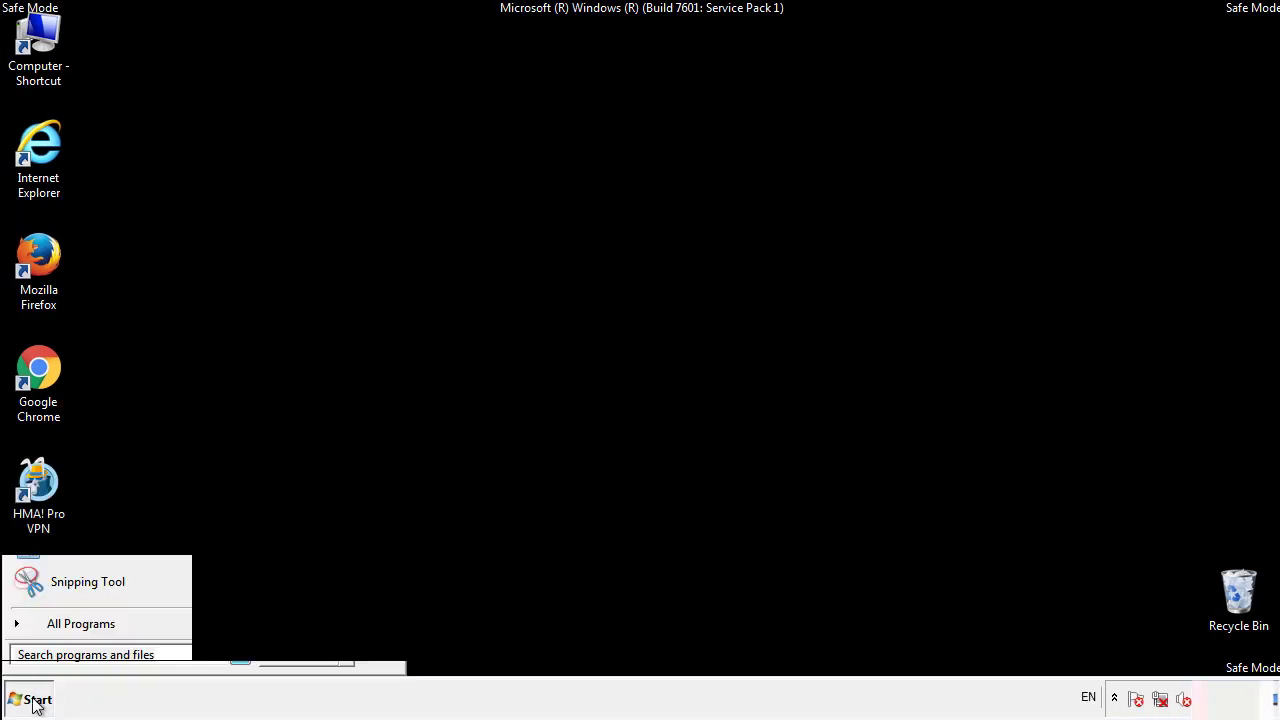
left_click(57, 631)
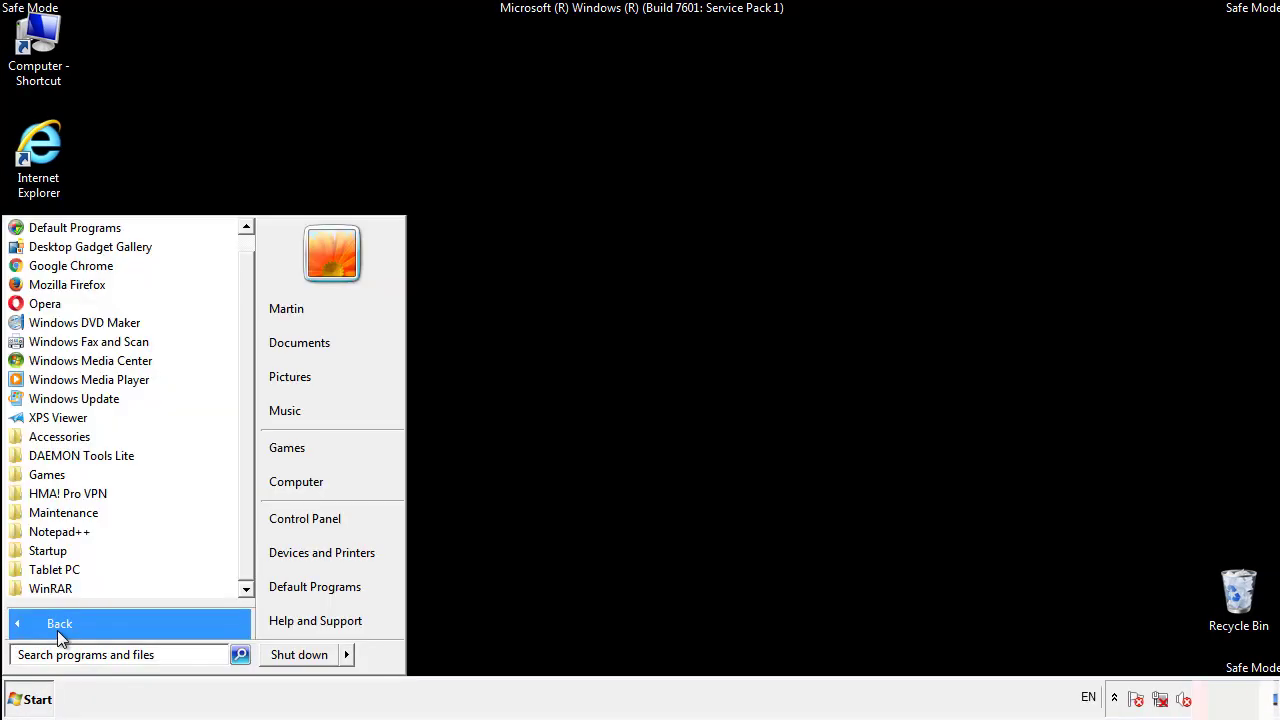
right_click(49, 548)
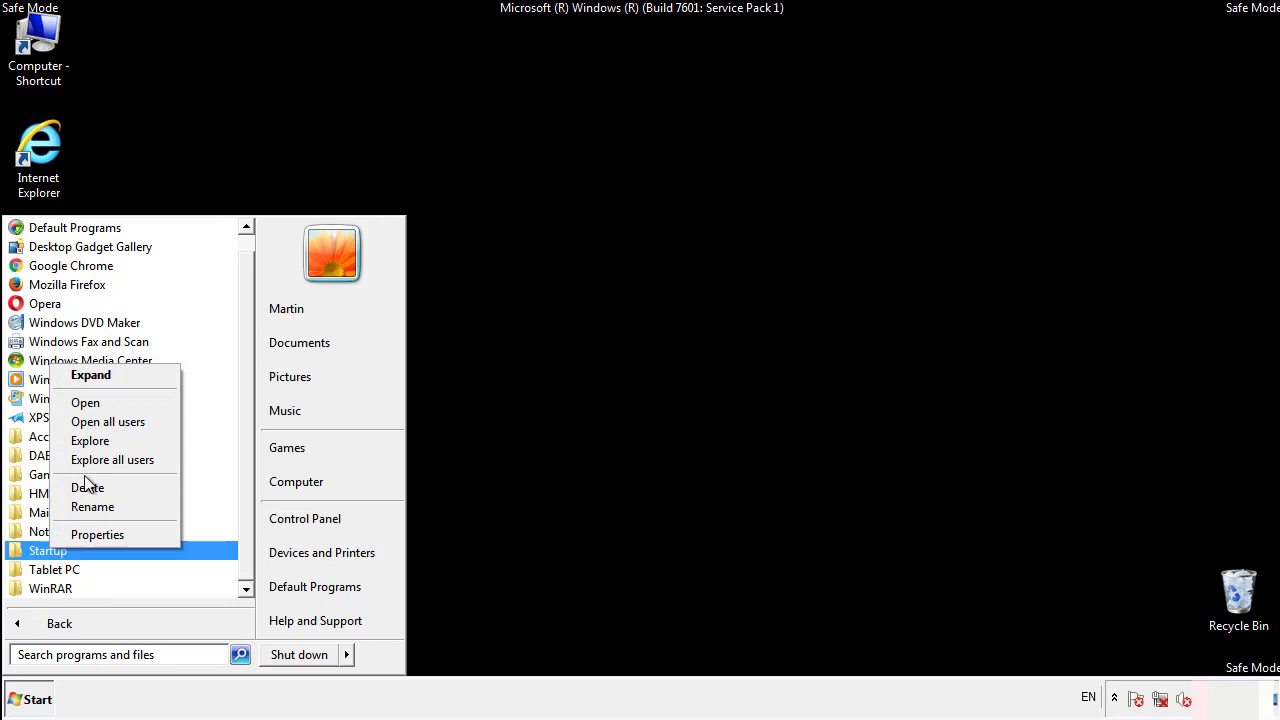
left_click(96, 401)
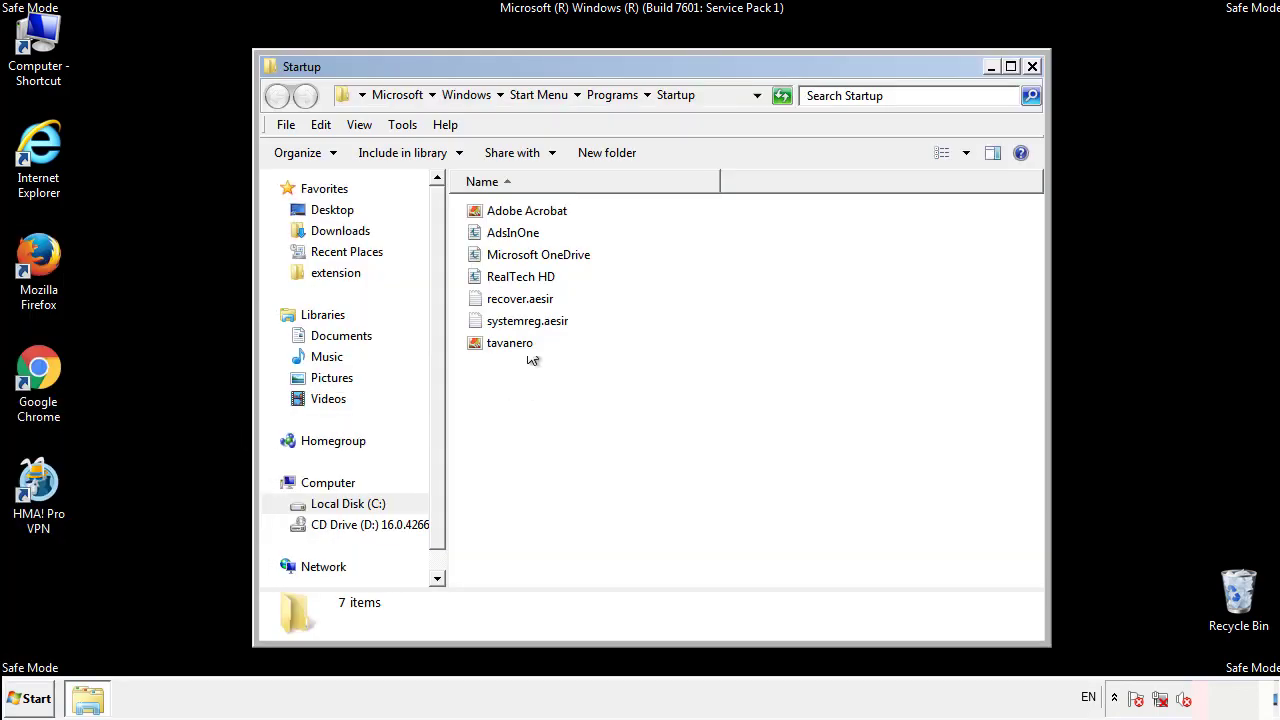
Delete AdsInOne, recover.aesir, systemreg.aesir and tavanero, then close the Startup folder
left_click(521, 236)
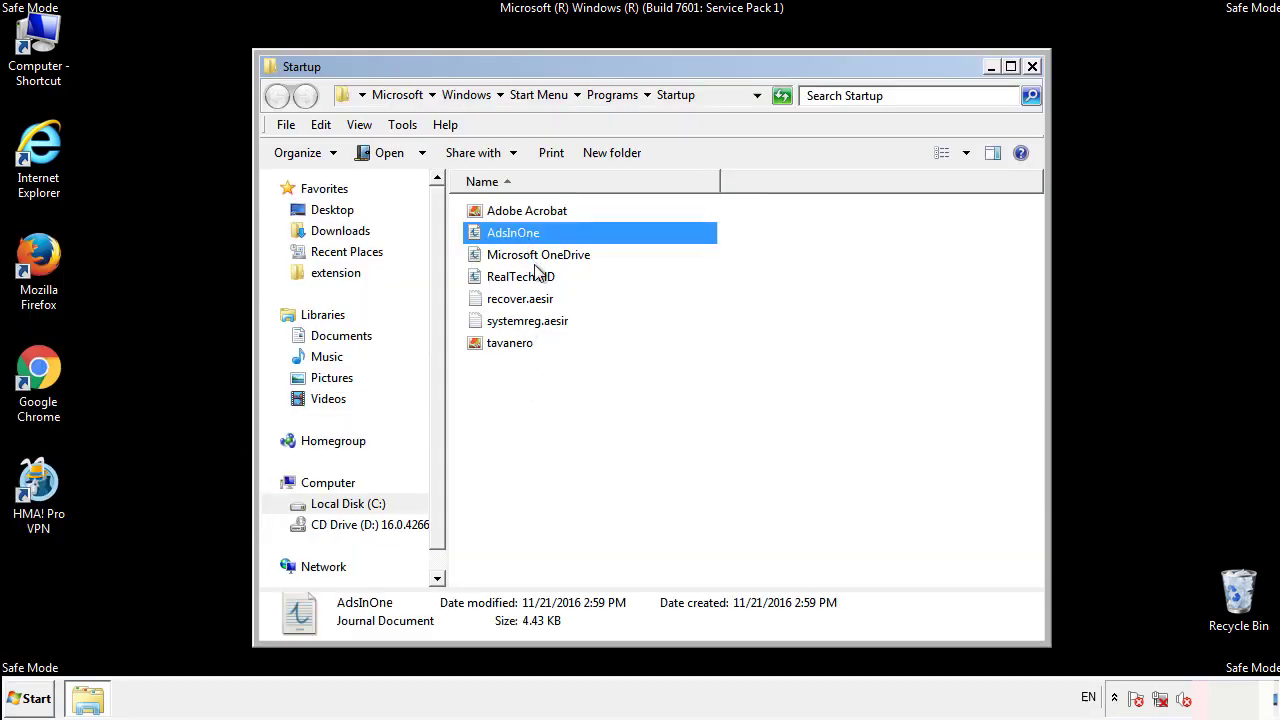
left_click(520, 302, "ctrl")
left_click(532, 321, "ctrl")
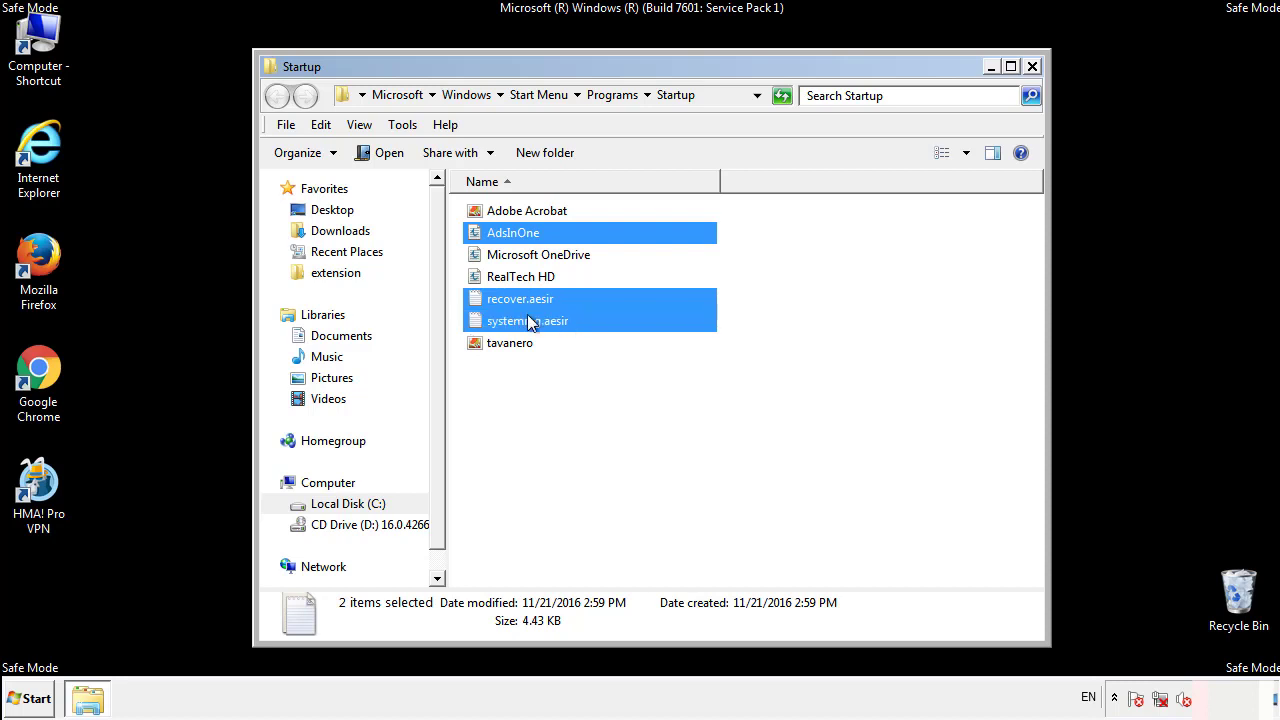
left_click(512, 343, "ctrl")
right_click(507, 344)
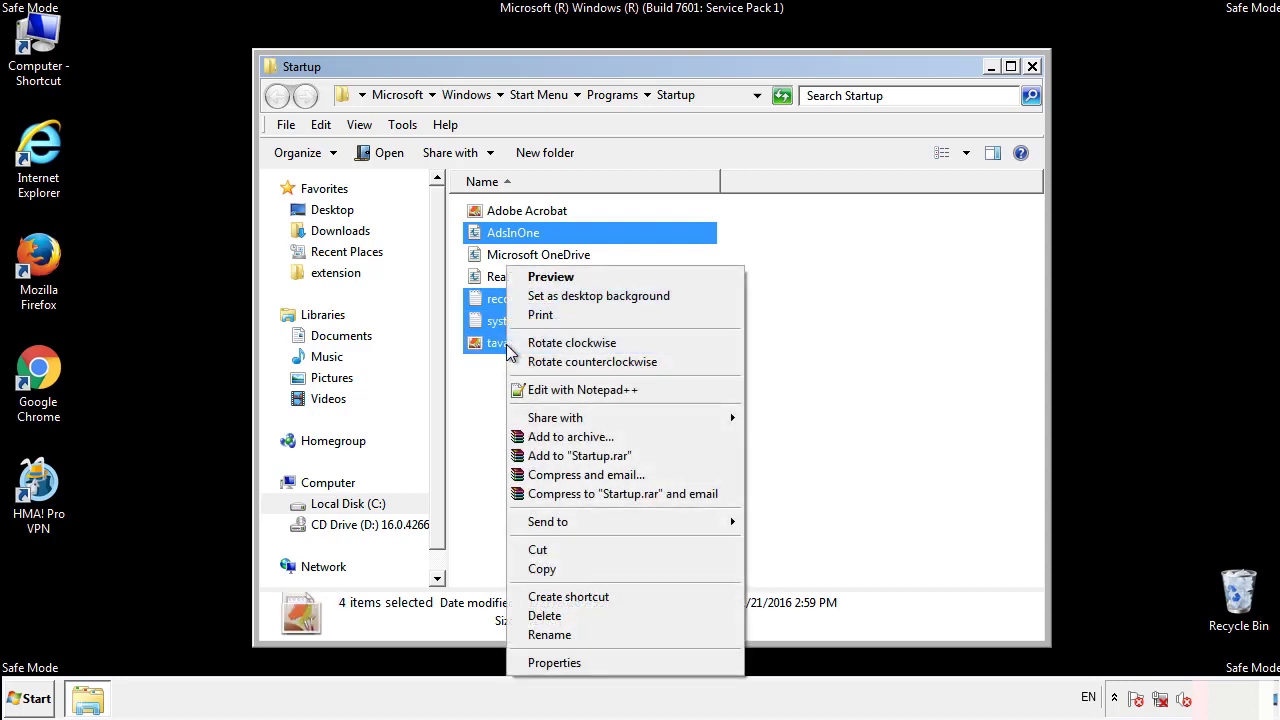
left_click(545, 615)
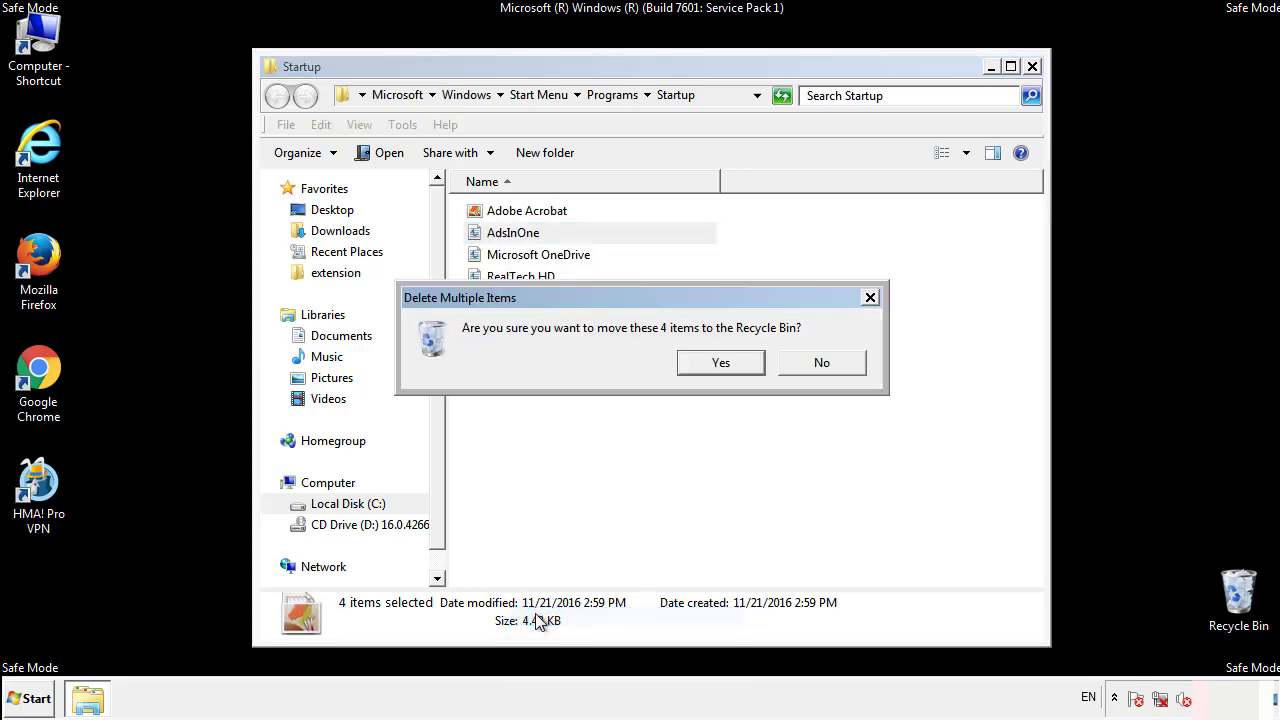
left_click(709, 363)
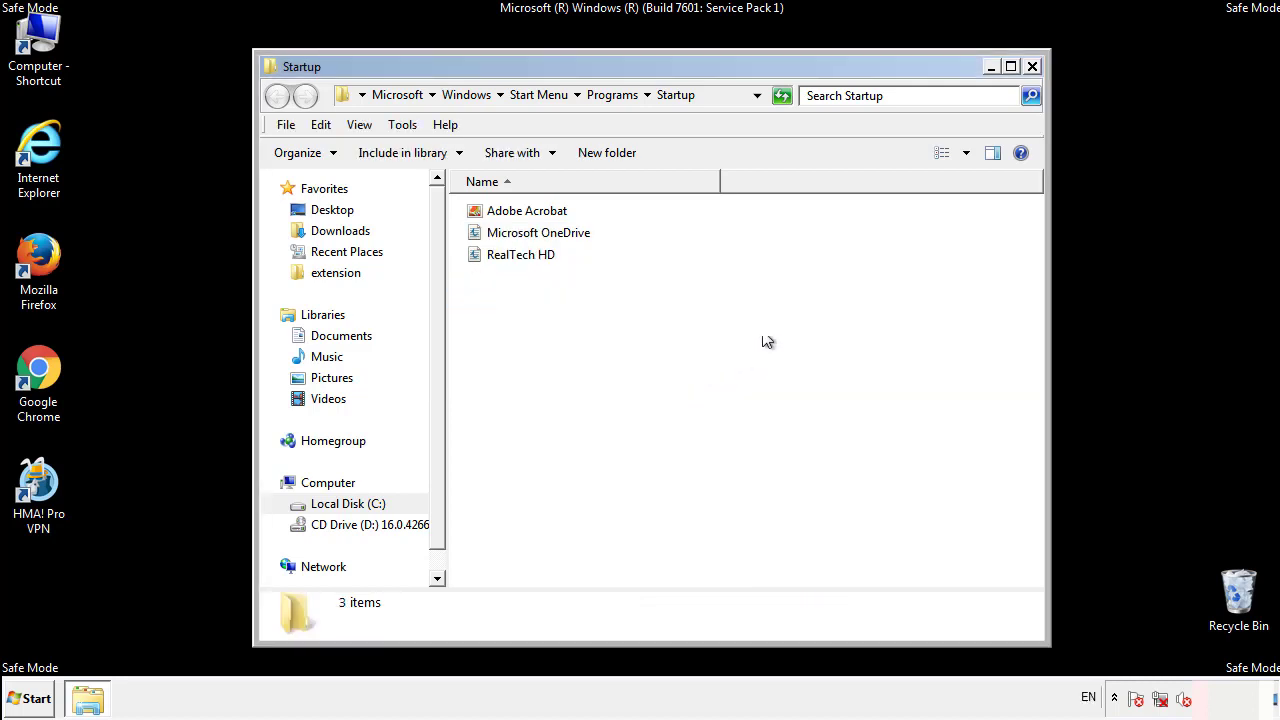
left_click(1034, 74)
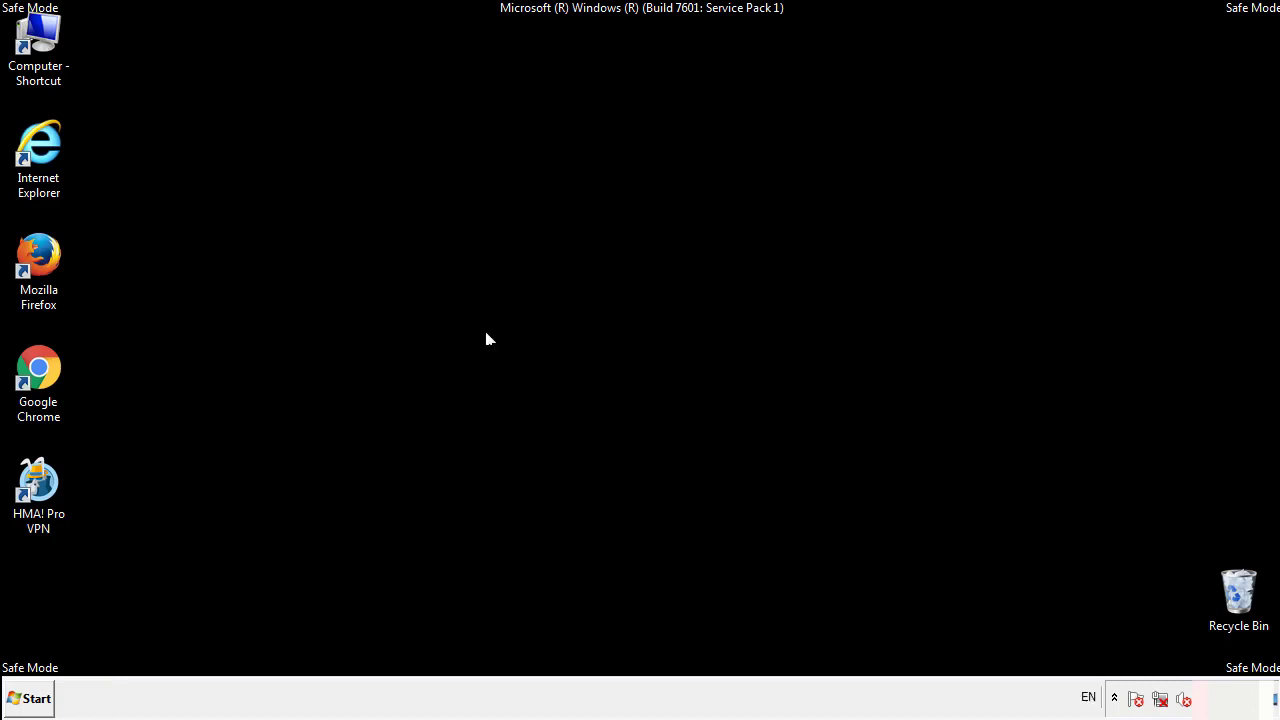
Launch Registry Editor with a 'regedit' Start search
left_click(30, 704)
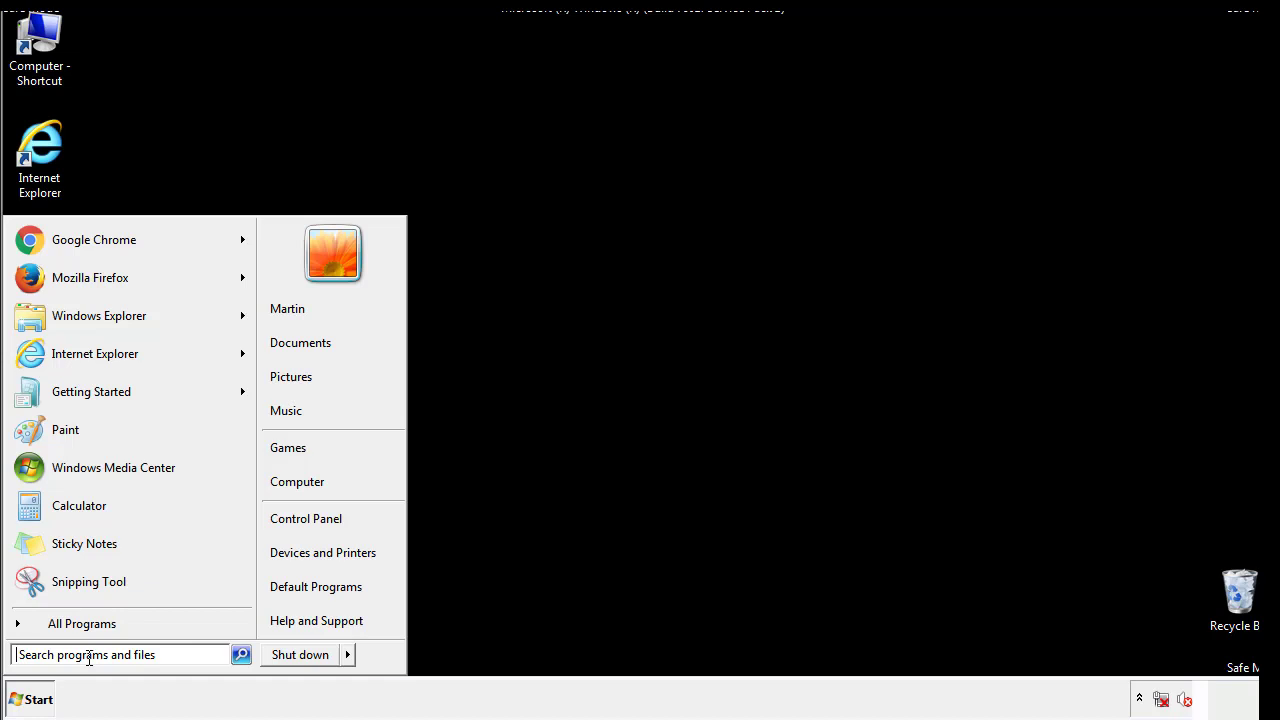
type("reged")
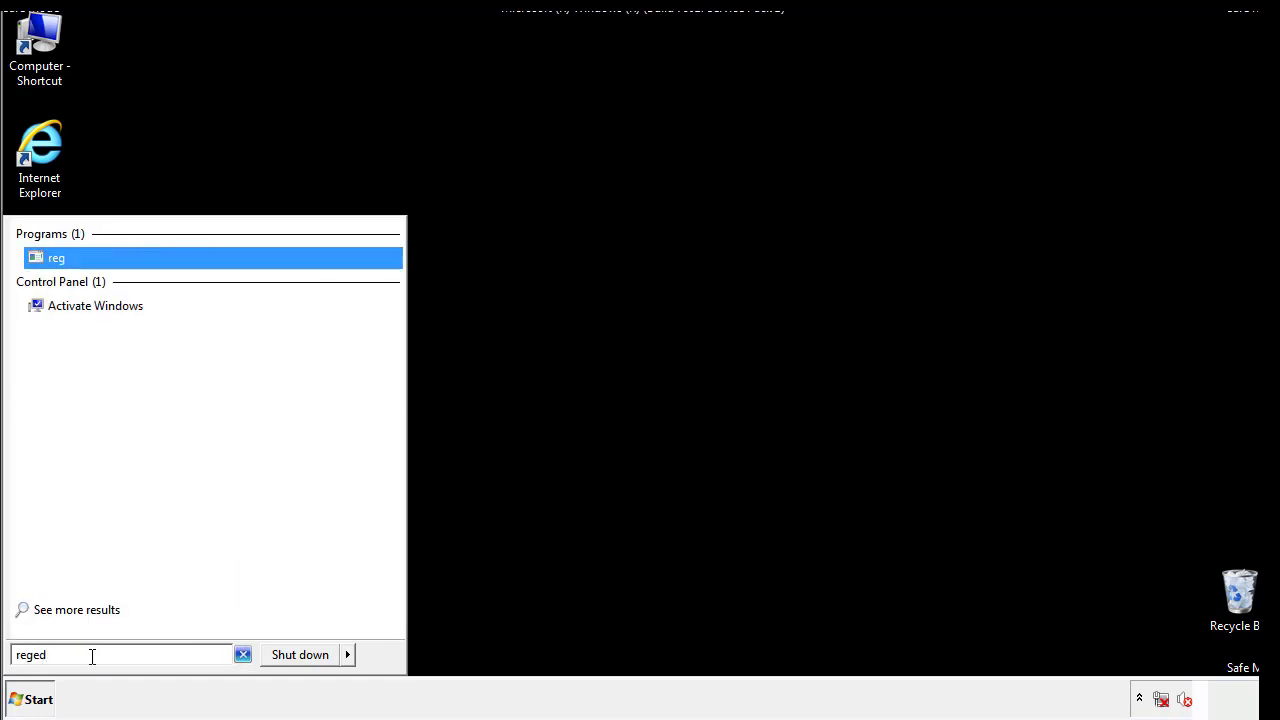
type("it")
key("Return")
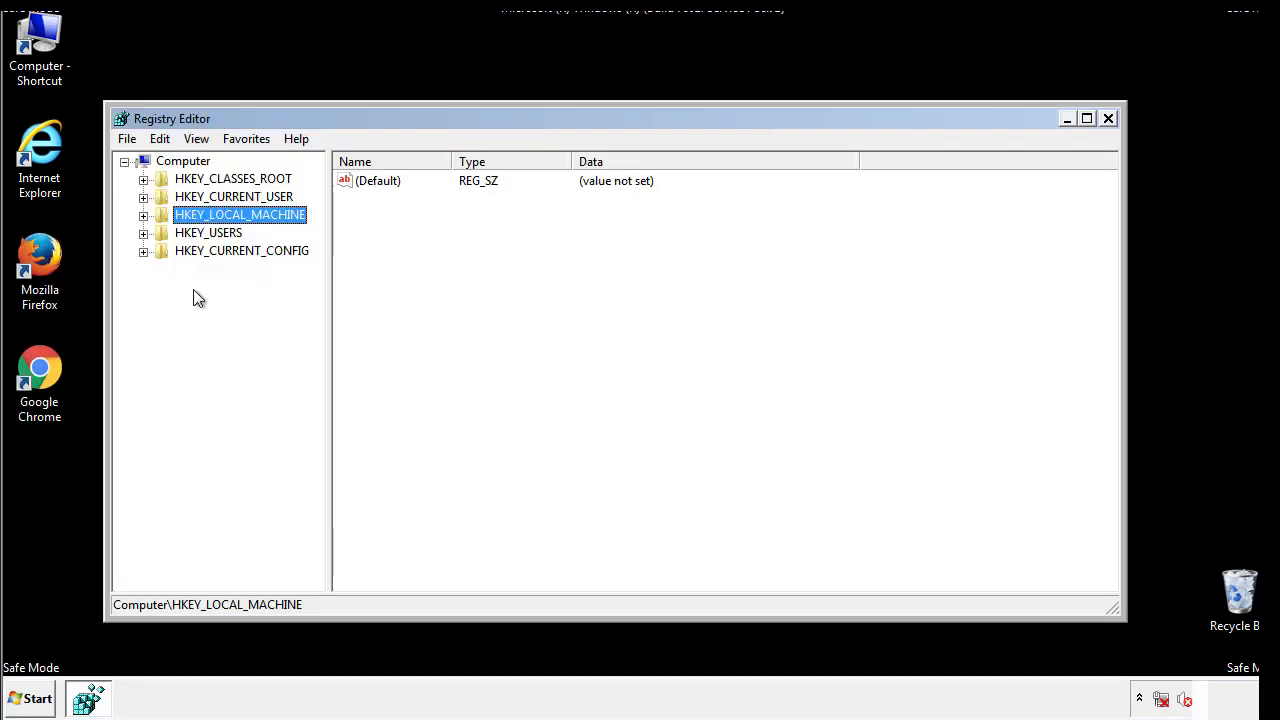
Expand HKEY_LOCAL_MACHINE\SOFTWARE\Microsoft\Windows\CurrentVersion to reveal its Run and RunOnce keys
left_click(143, 217)
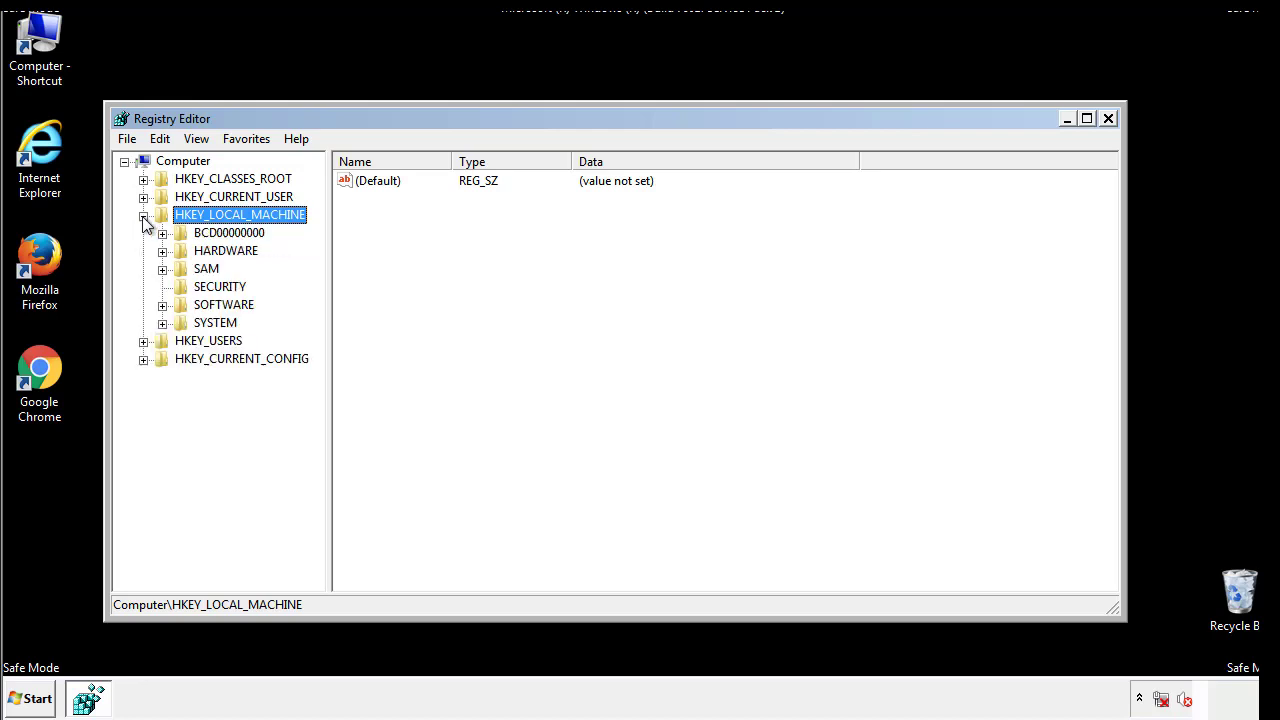
left_click(162, 306)
scroll(316, 310, "down", 1)
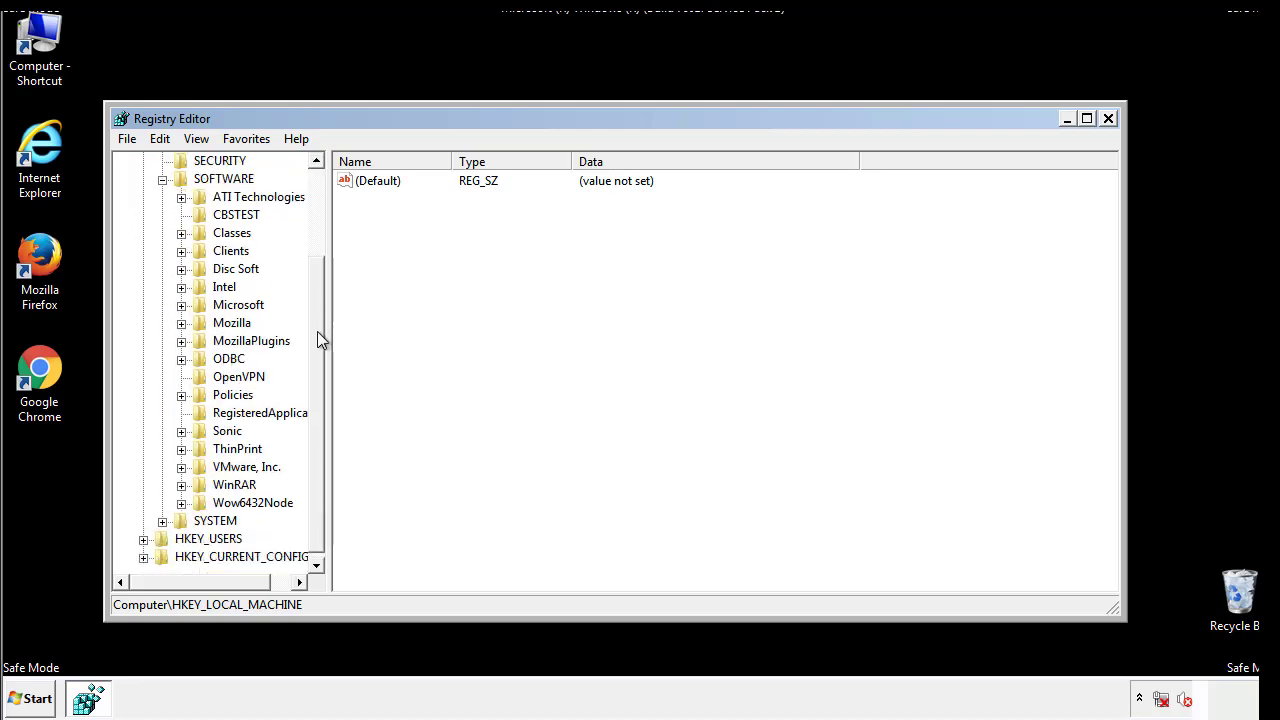
left_click(181, 305)
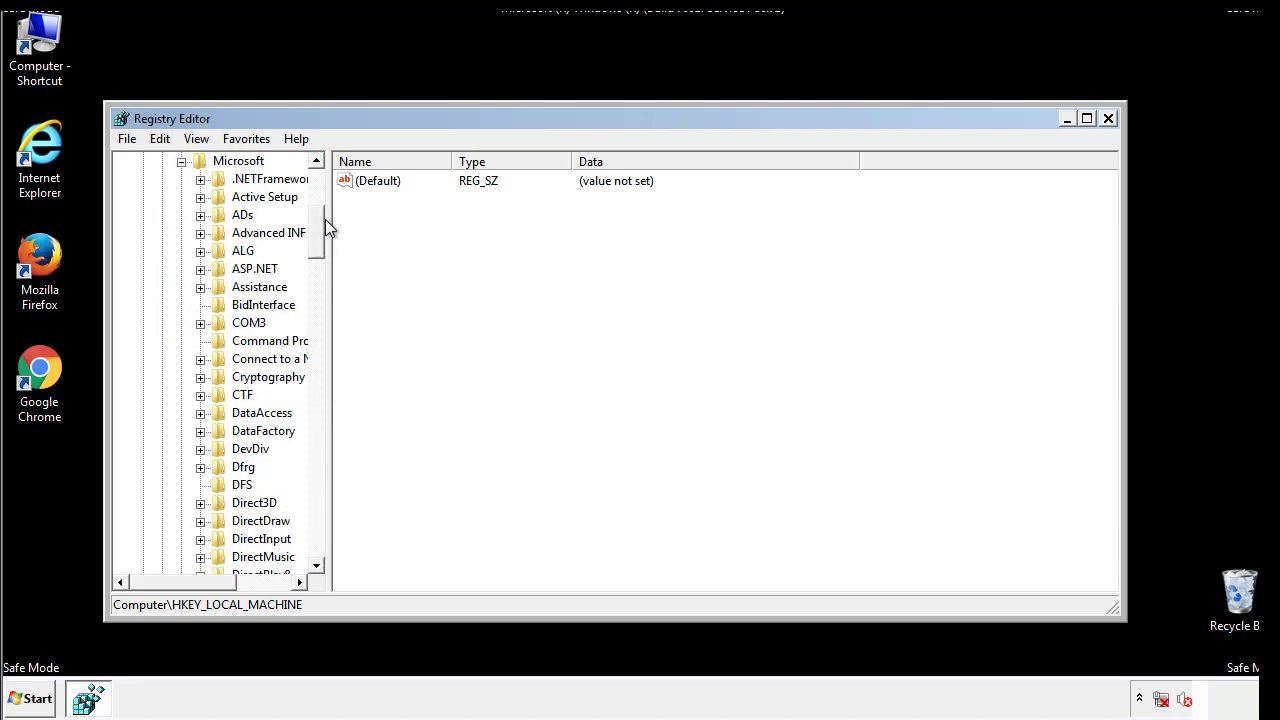
mouse_move(315, 245)
left_mouse_down()
mouse_move(316, 535)
mouse_move(316, 513)
left_mouse_up()
left_click(200, 305)
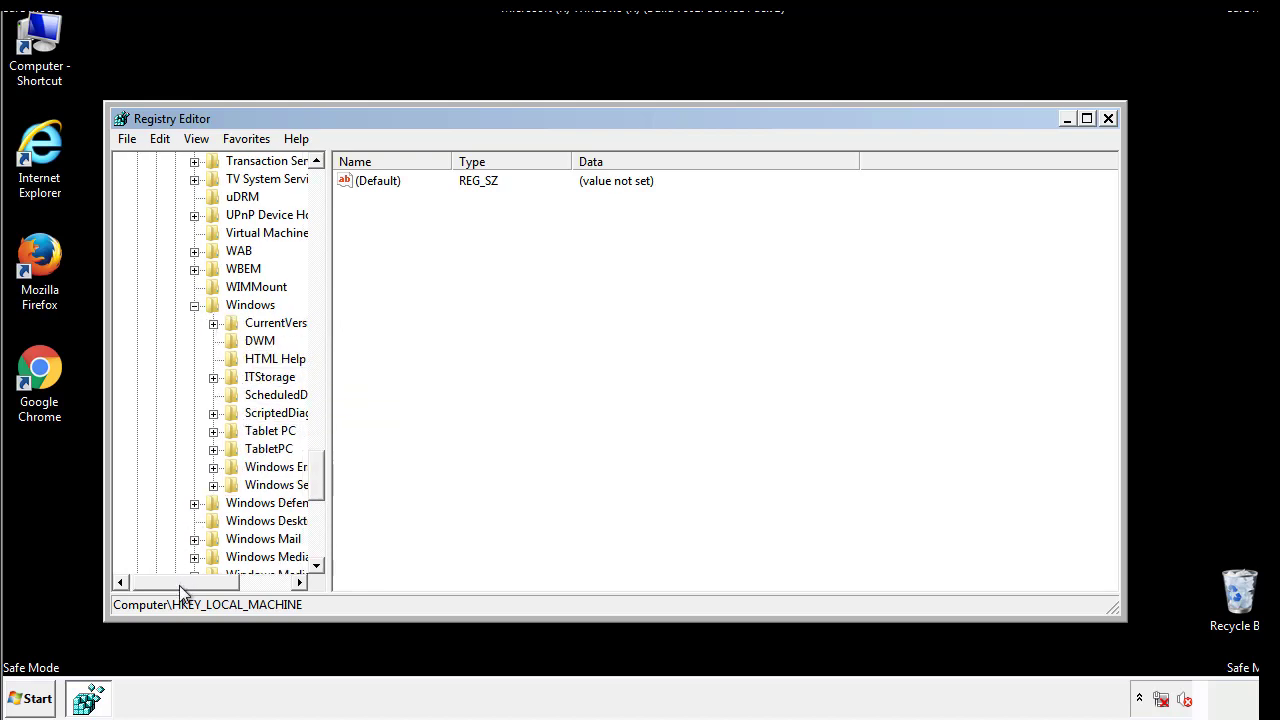
left_click_drag(179, 585, 212, 587)
left_click(164, 323)
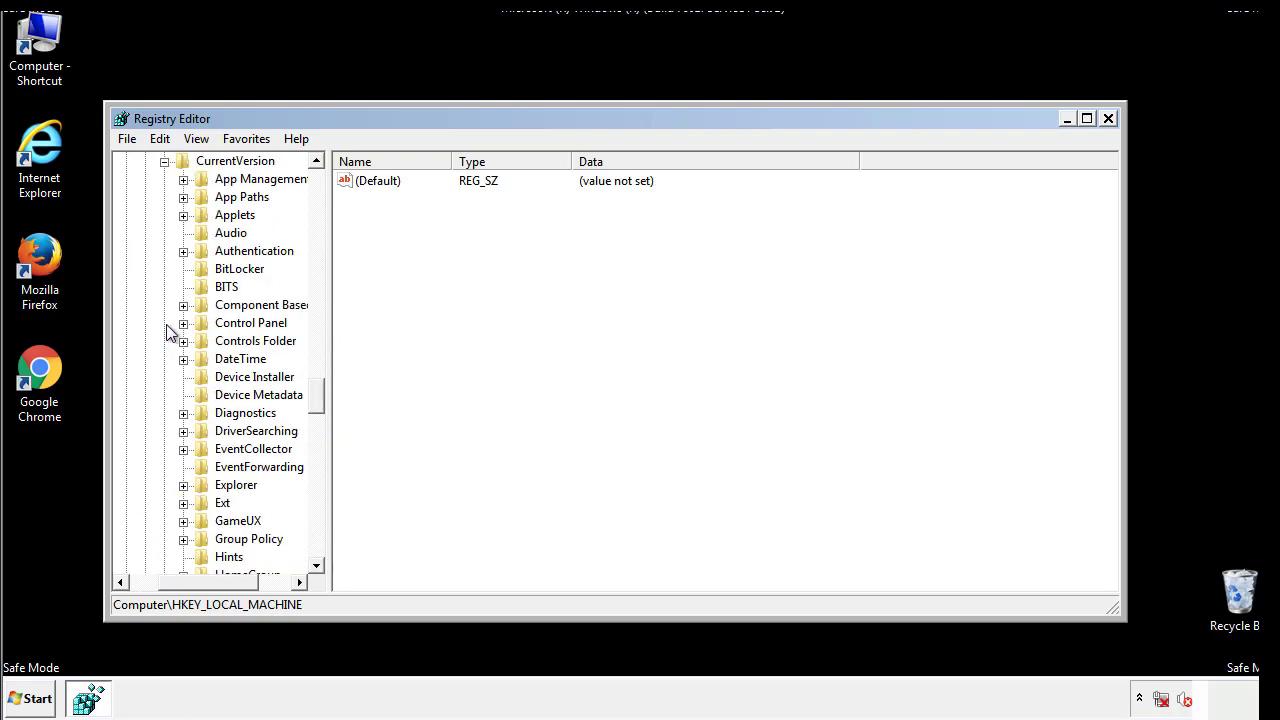
mouse_move(325, 395)
left_mouse_down()
mouse_move(319, 486)
mouse_move(316, 463)
left_mouse_up()
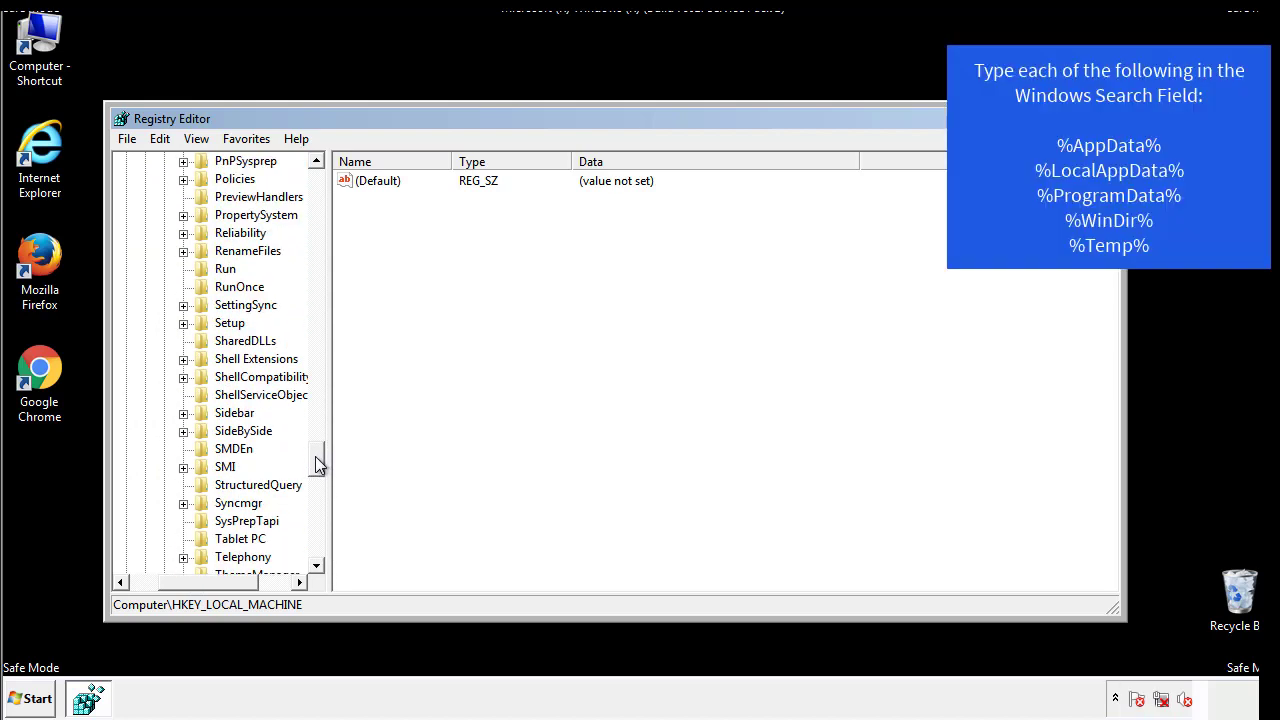
Delete the tappi.loc value from the HKLM CurrentVersion Run key and scroll back up
left_click(222, 269)
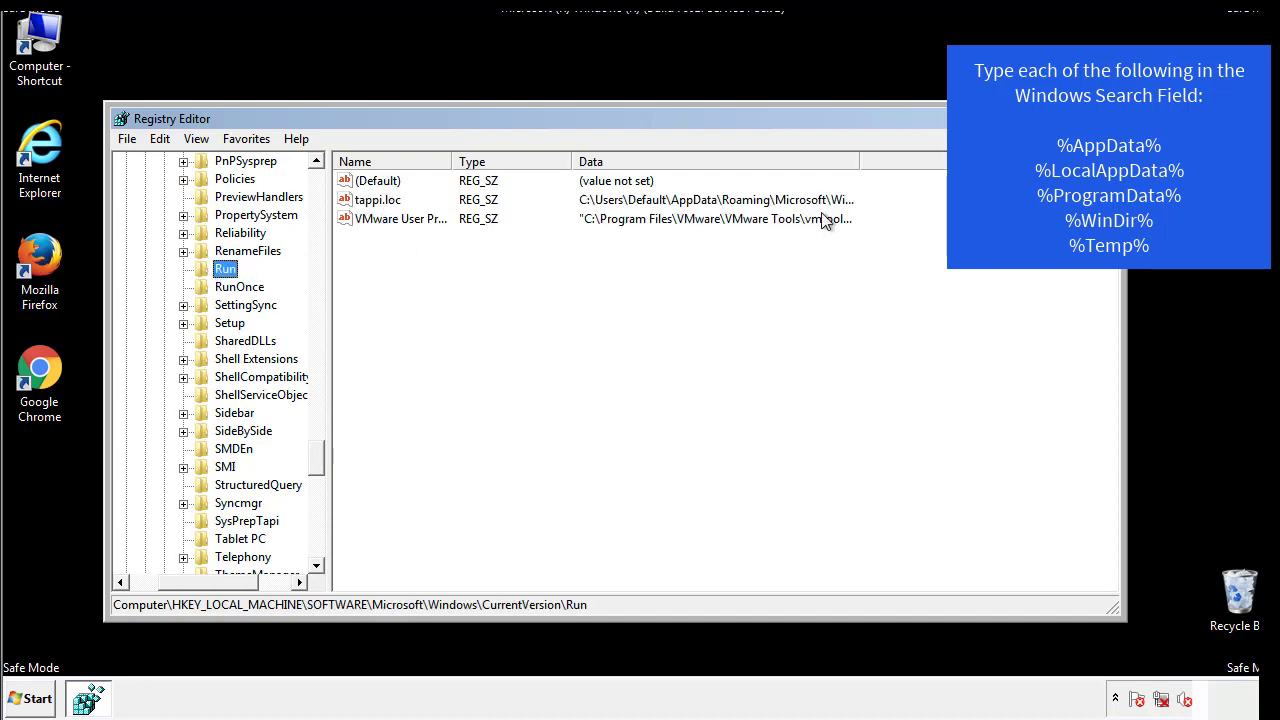
left_click(378, 205)
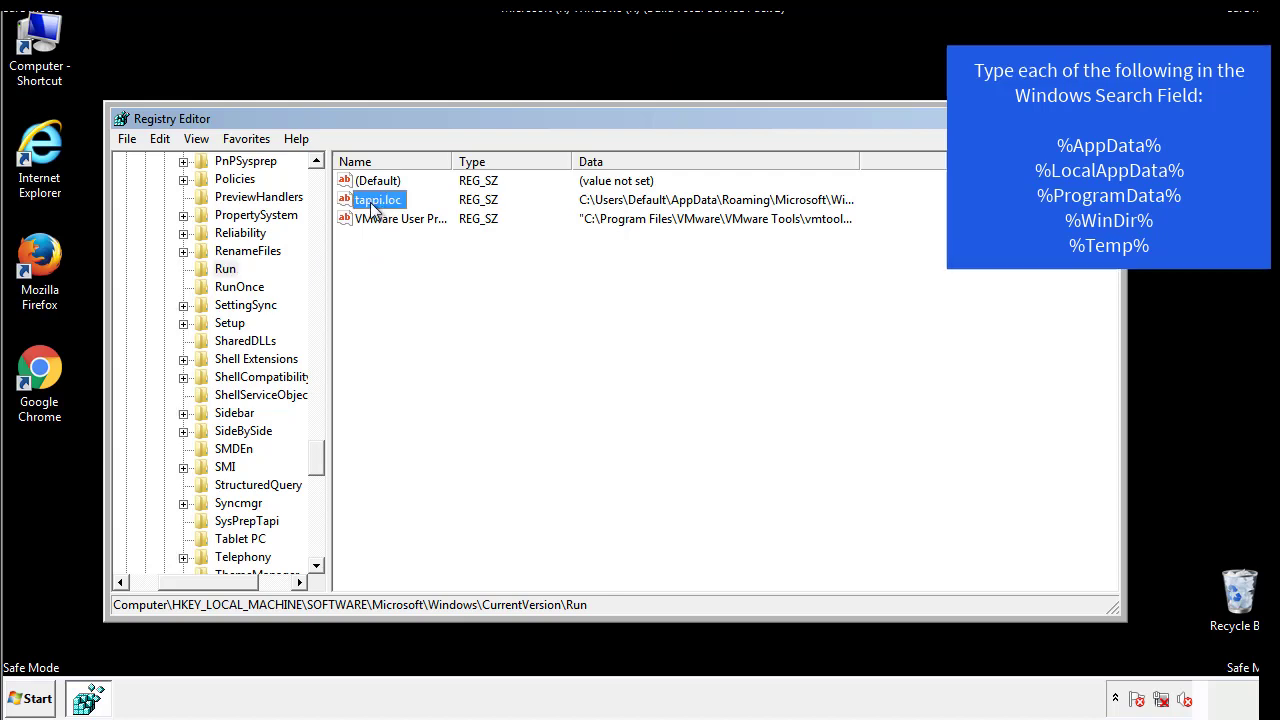
right_click(370, 202)
left_click(397, 252)
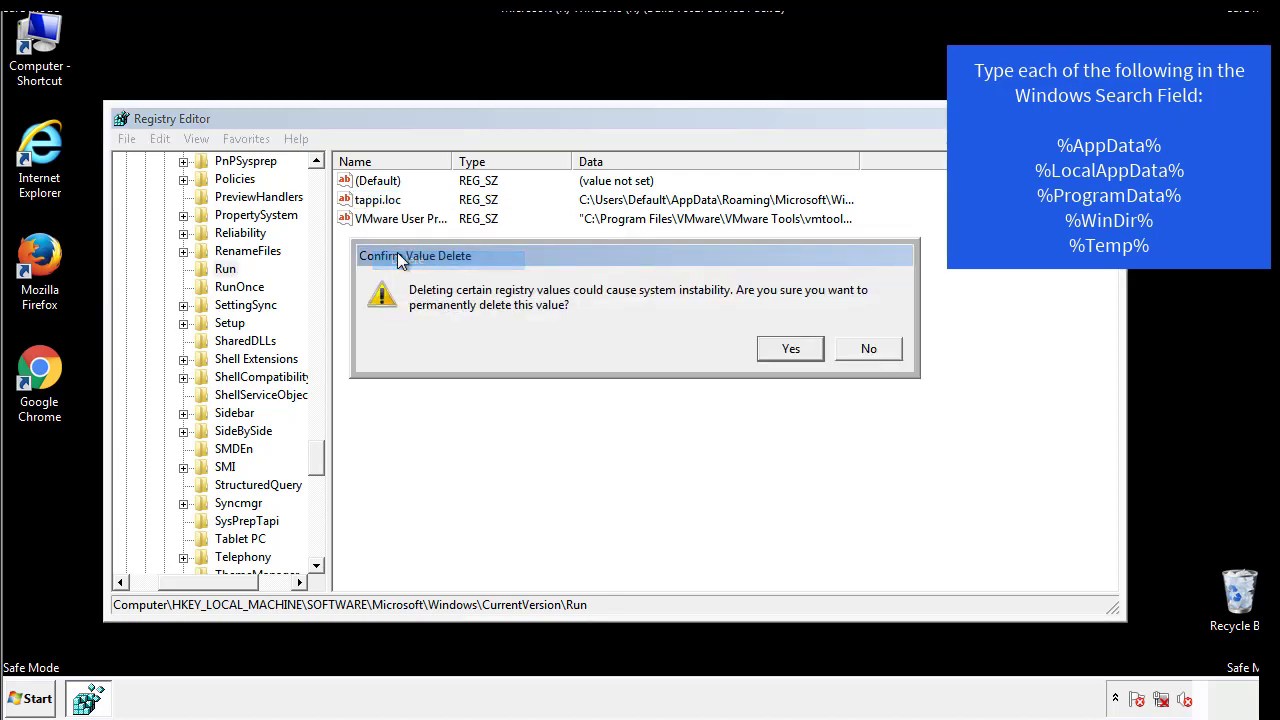
left_click(777, 349)
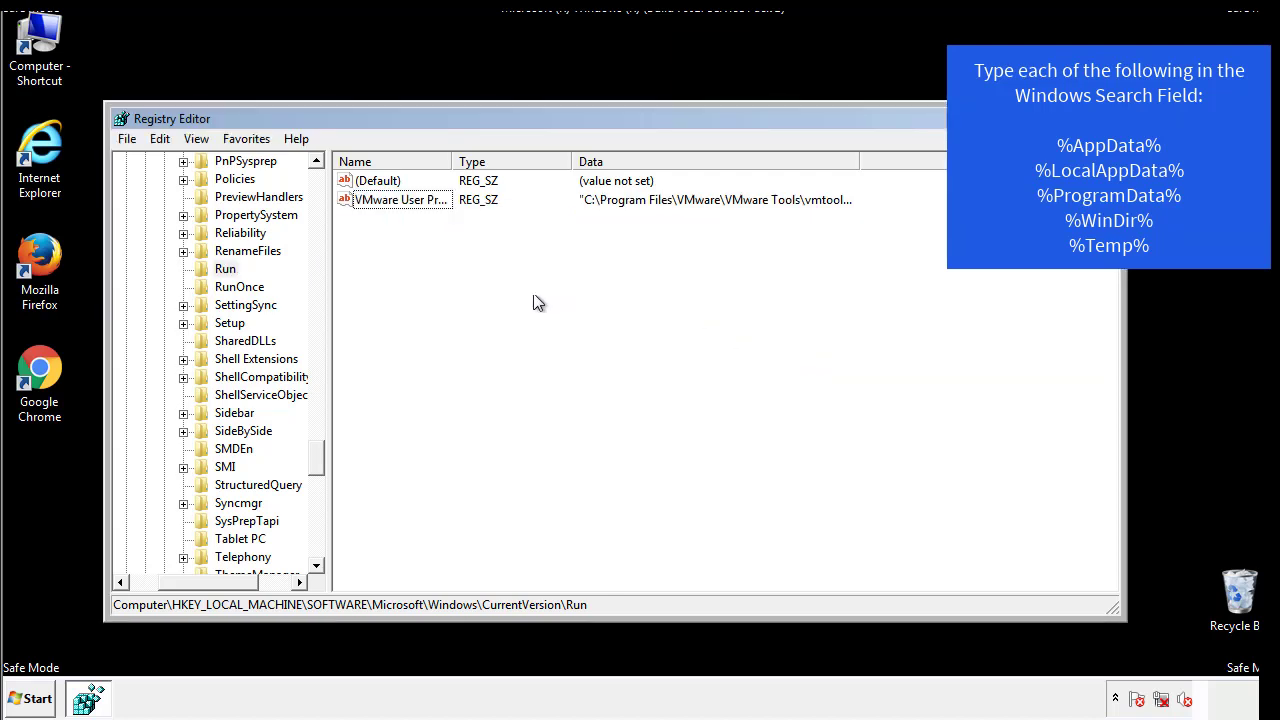
left_click_drag(314, 451, 318, 548)
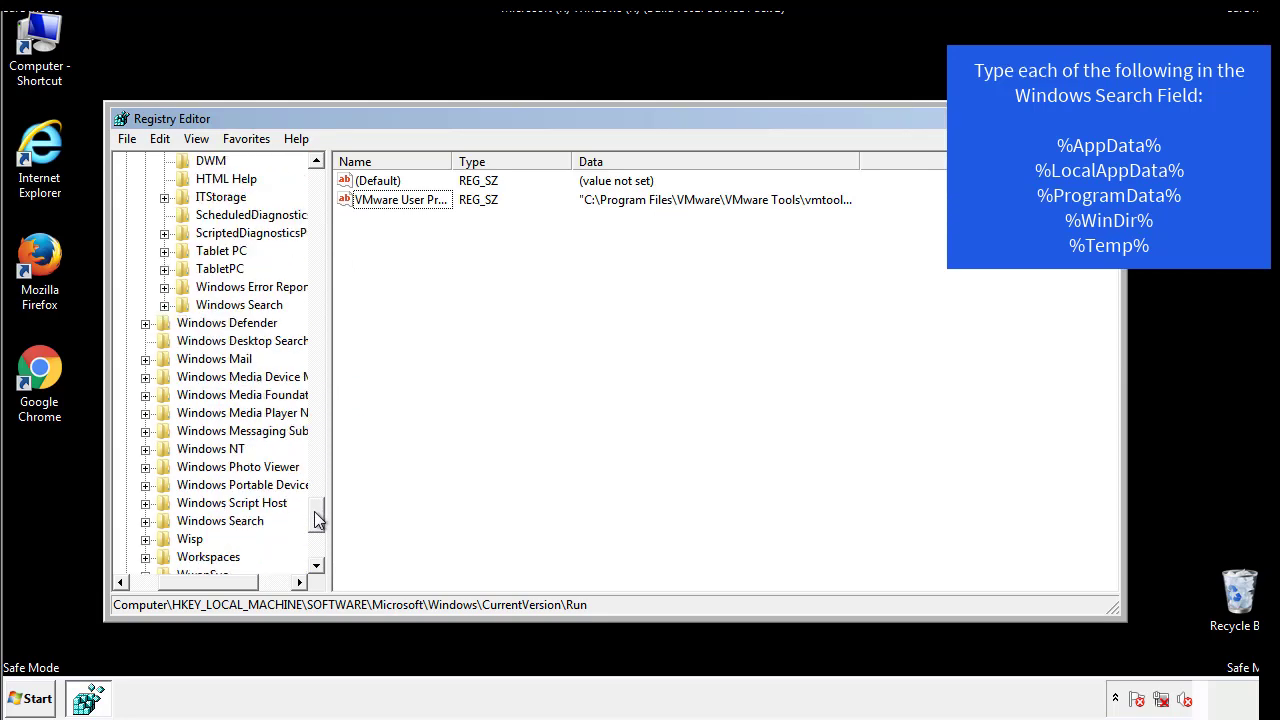
left_click_drag(216, 586, 155, 595)
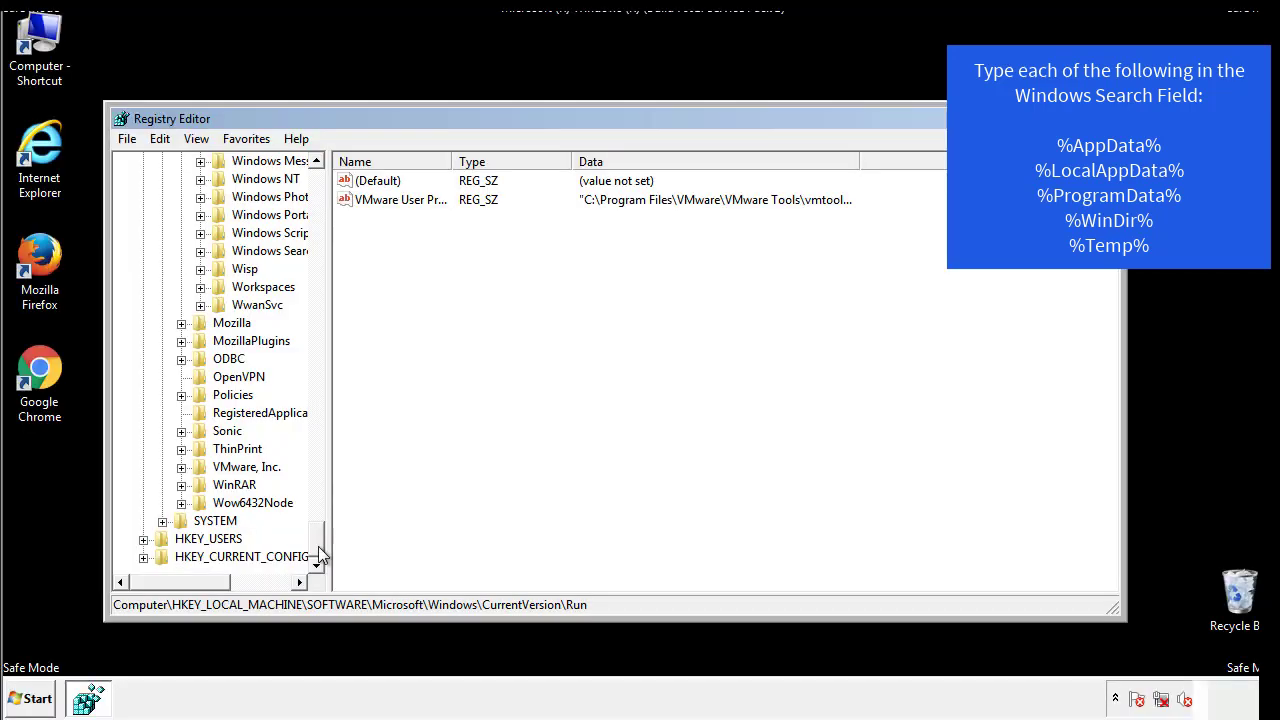
left_click_drag(318, 548, 326, 190)
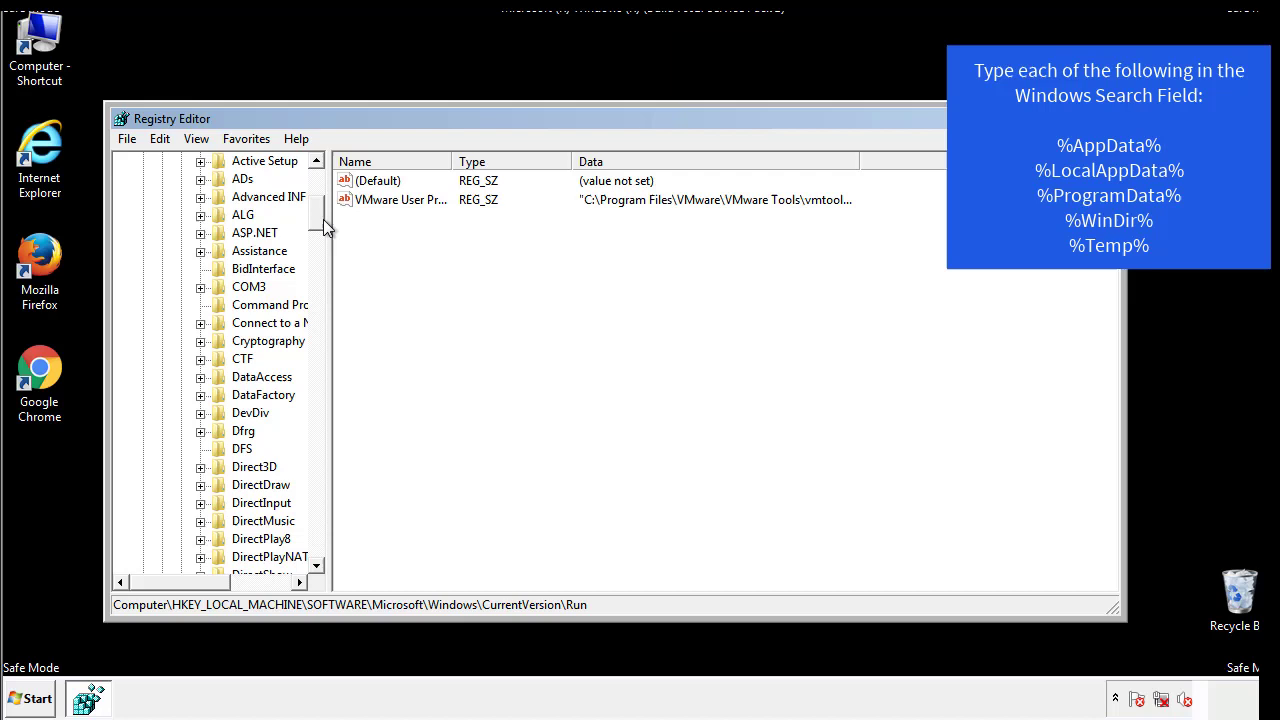
Collapse HKLM and expand HKEY_CURRENT_USER\Software\Microsoft\Windows\CurrentVersion
left_click(143, 215)
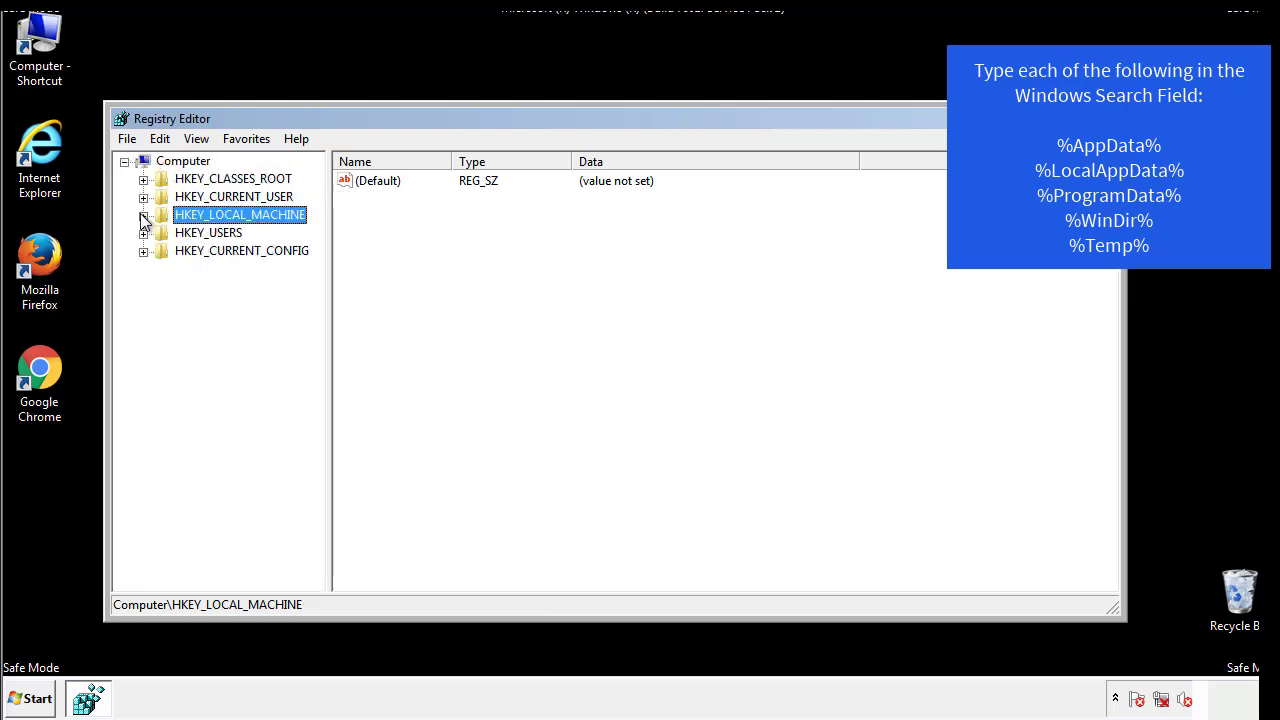
left_click(143, 197)
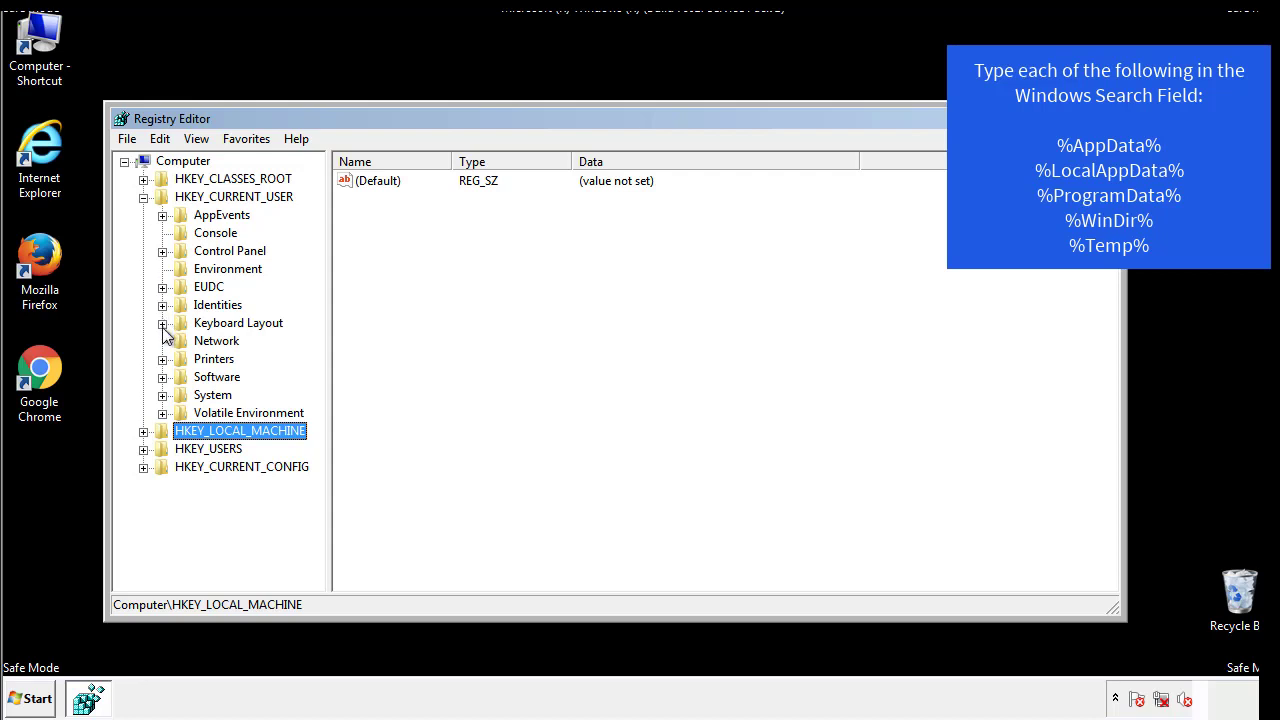
left_click(162, 378)
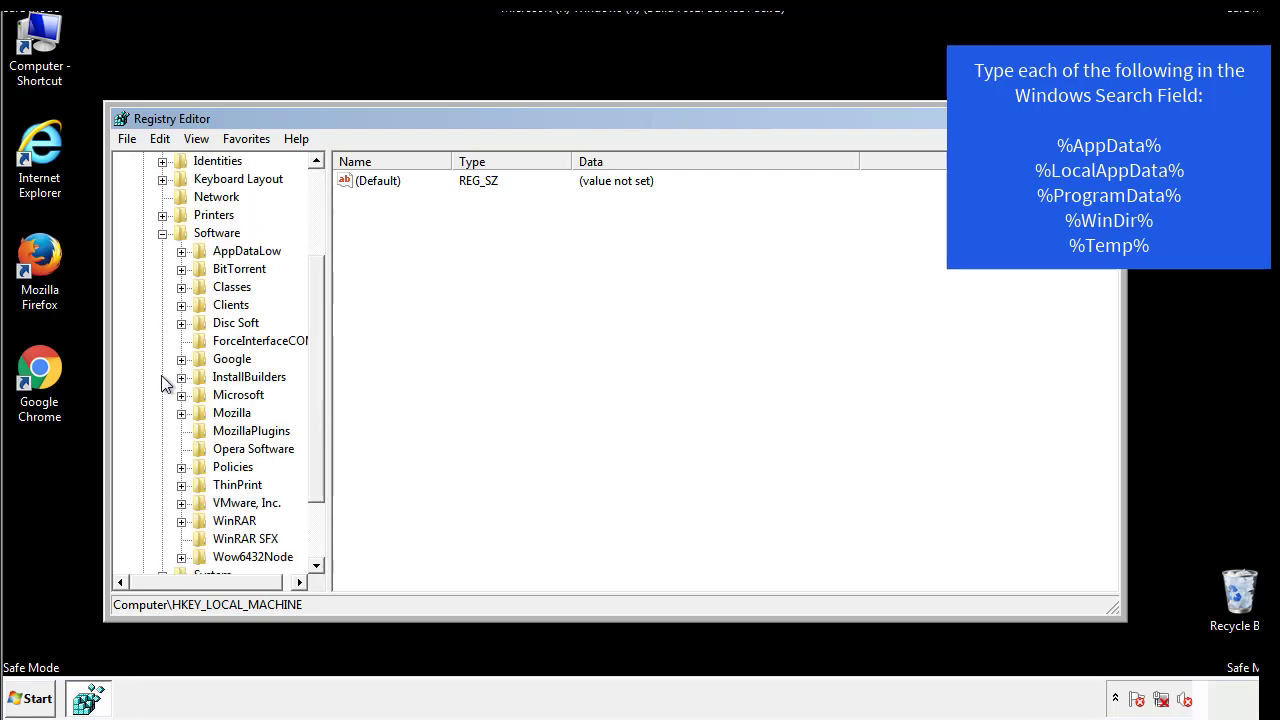
left_click_drag(314, 363, 314, 381)
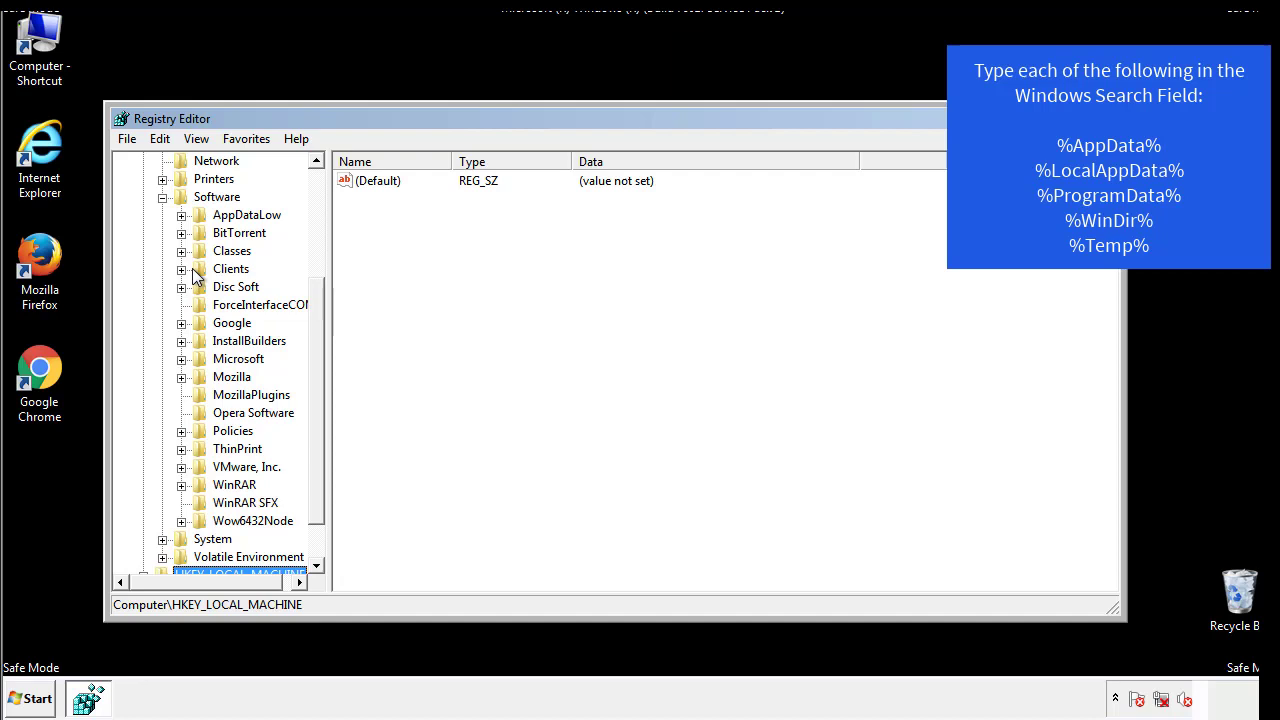
left_click(181, 359)
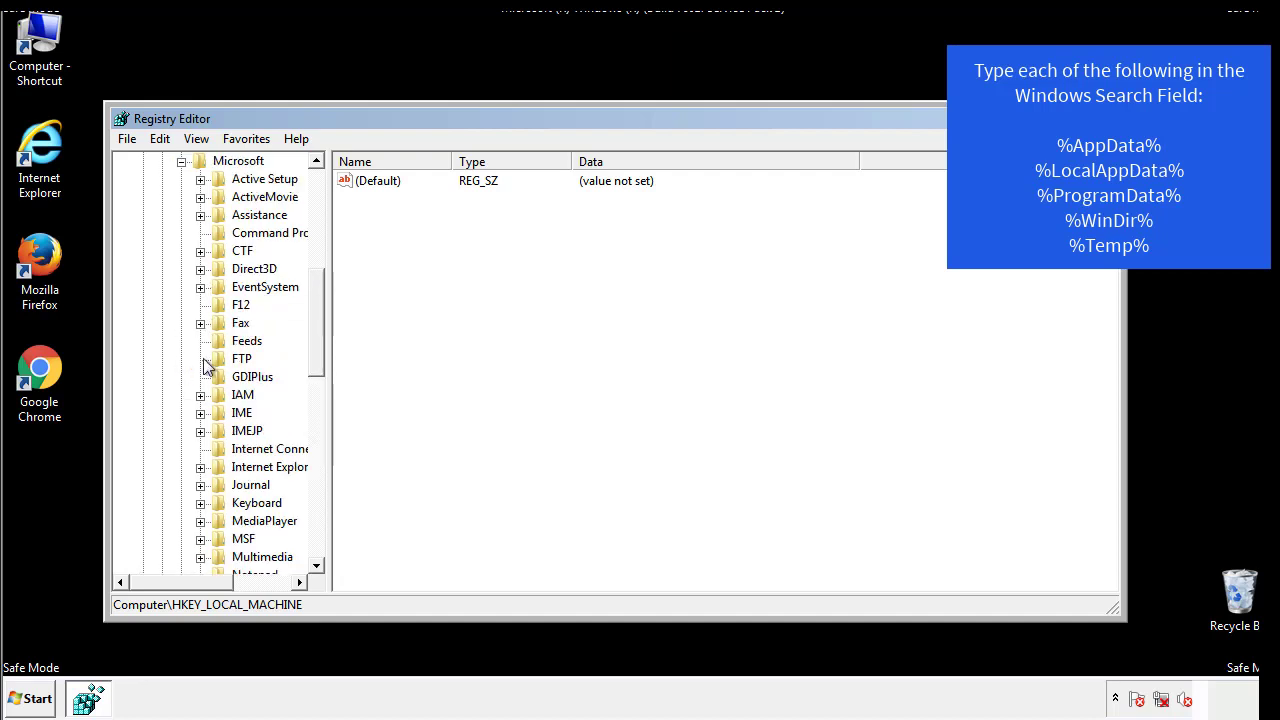
left_click_drag(314, 300, 315, 416)
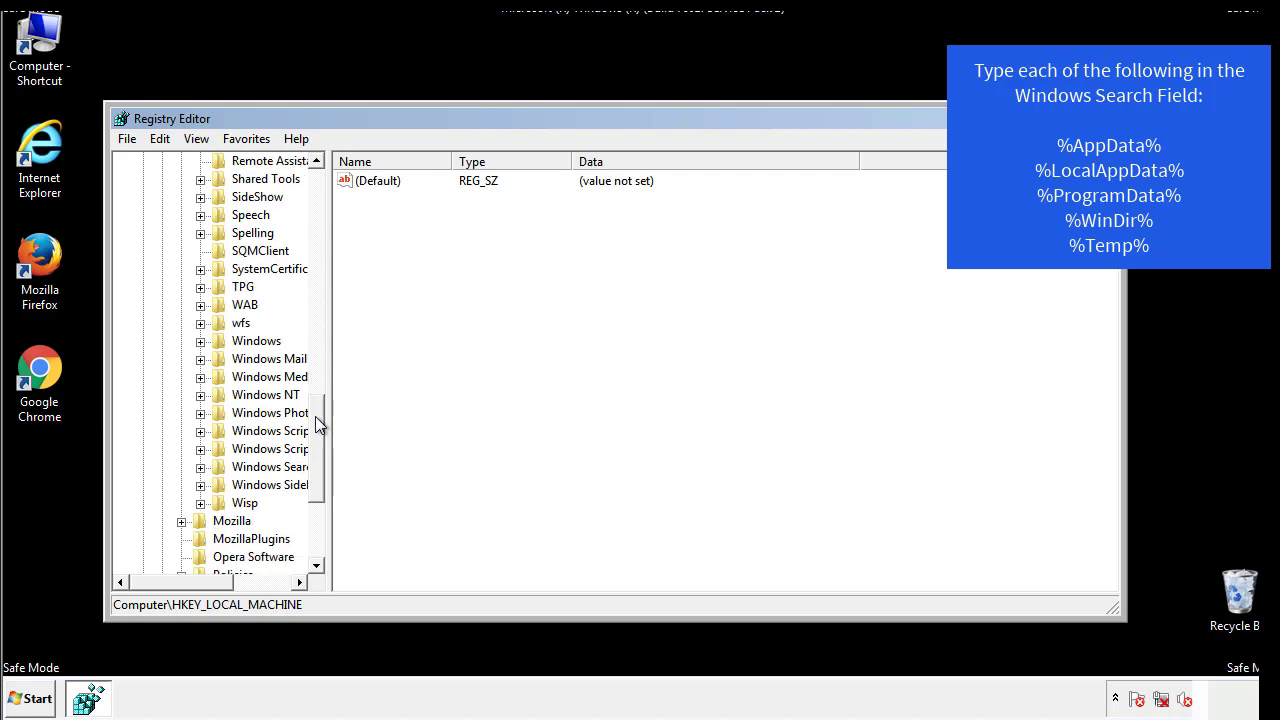
left_click(200, 341)
left_click(219, 359)
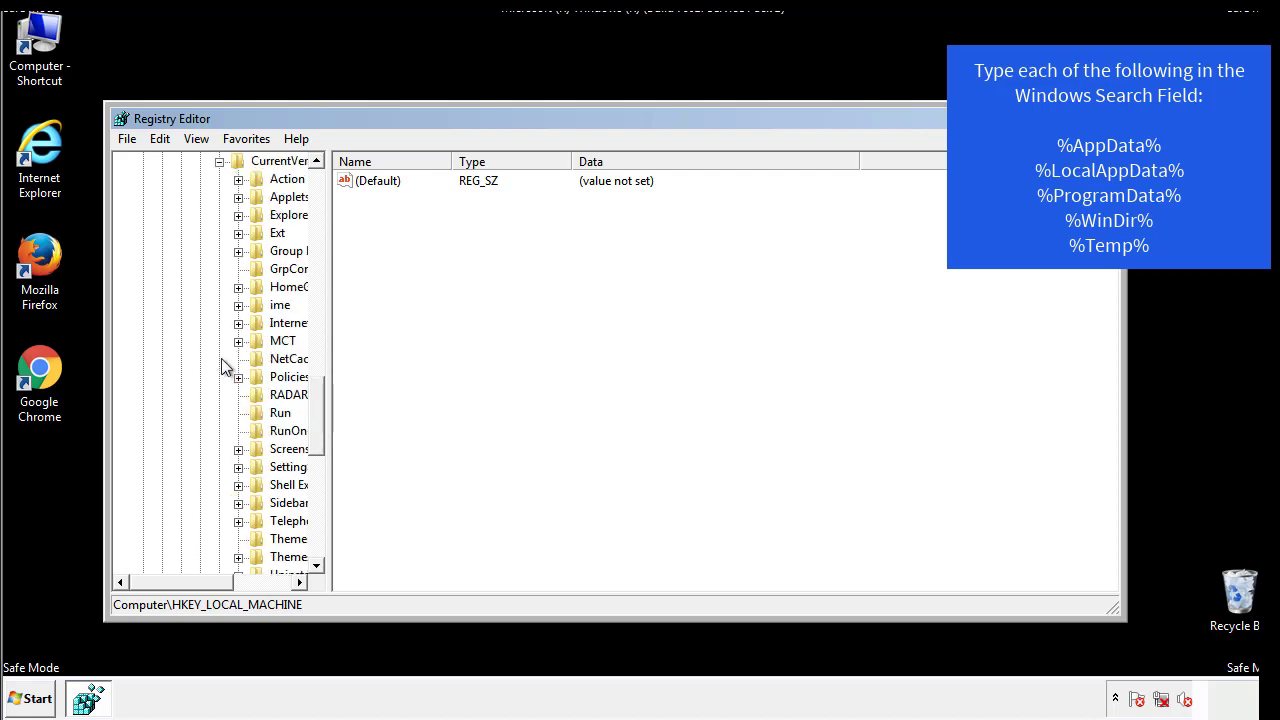
left_click_drag(195, 587, 225, 582)
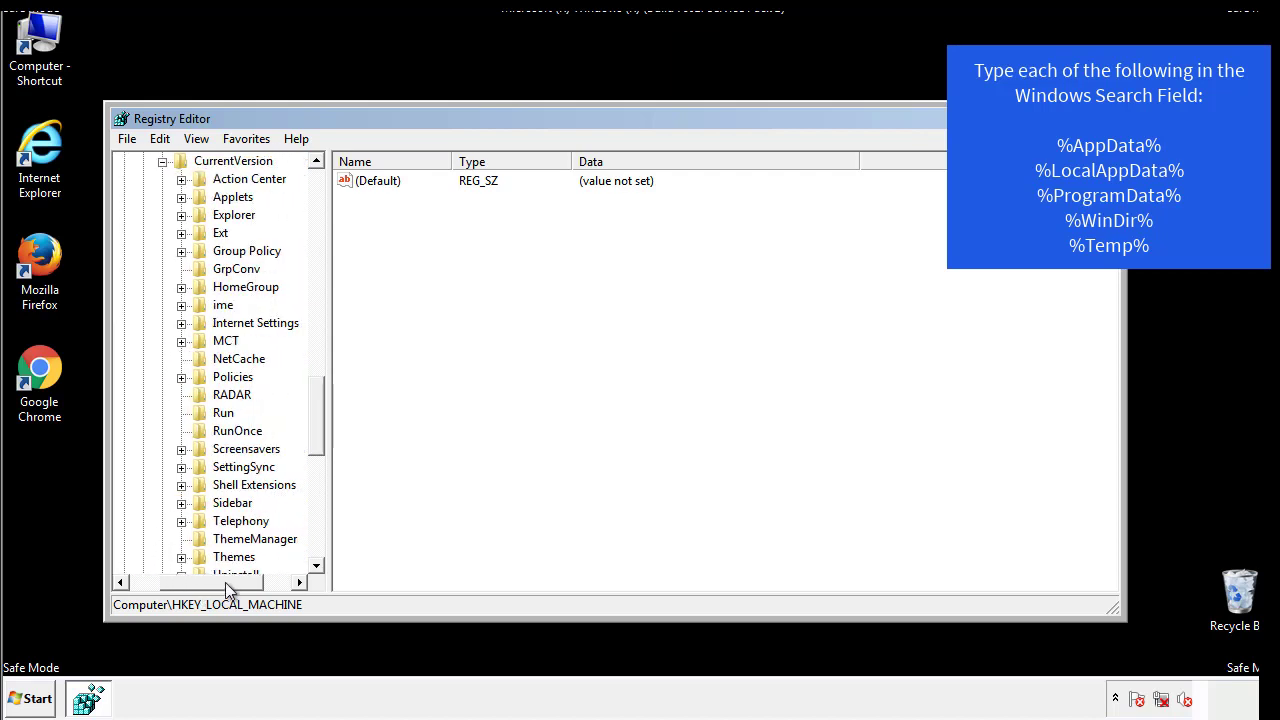
Inspect the HKCU Run key, which holds only a DAEMON Tools entry, then collapse Windows
left_click(220, 414)
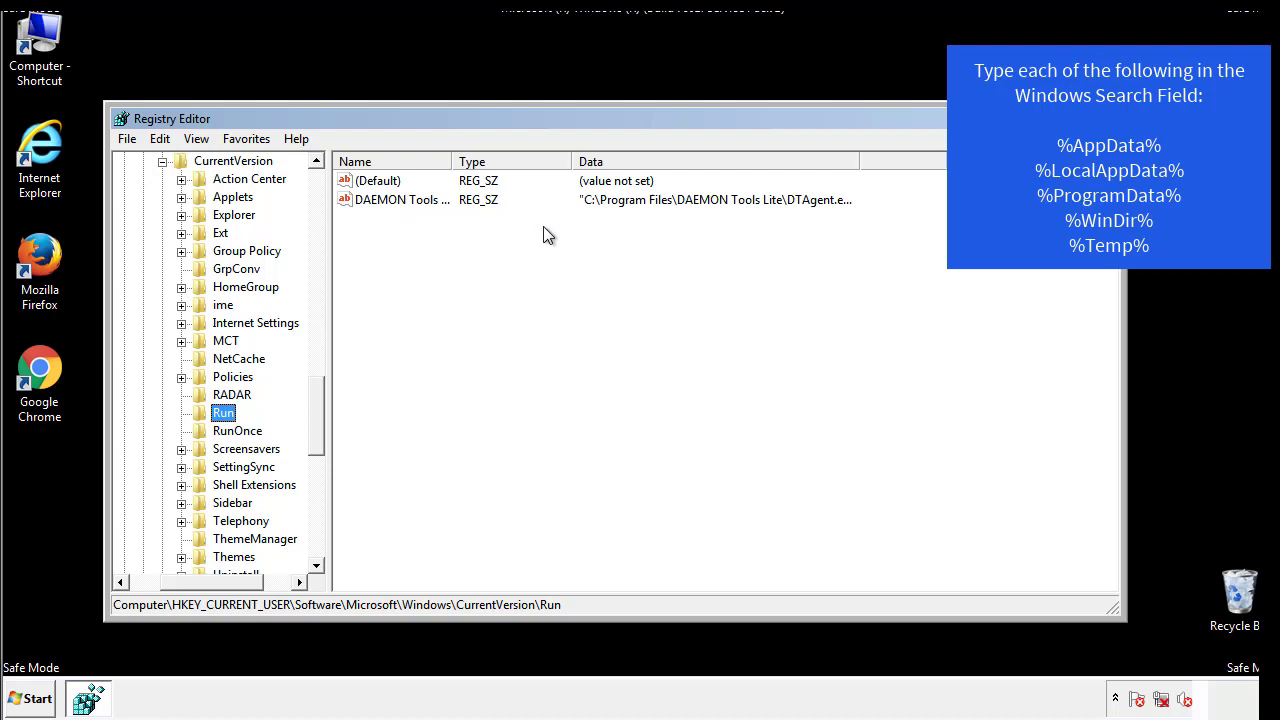
left_click(586, 238)
left_click_drag(212, 579, 187, 581)
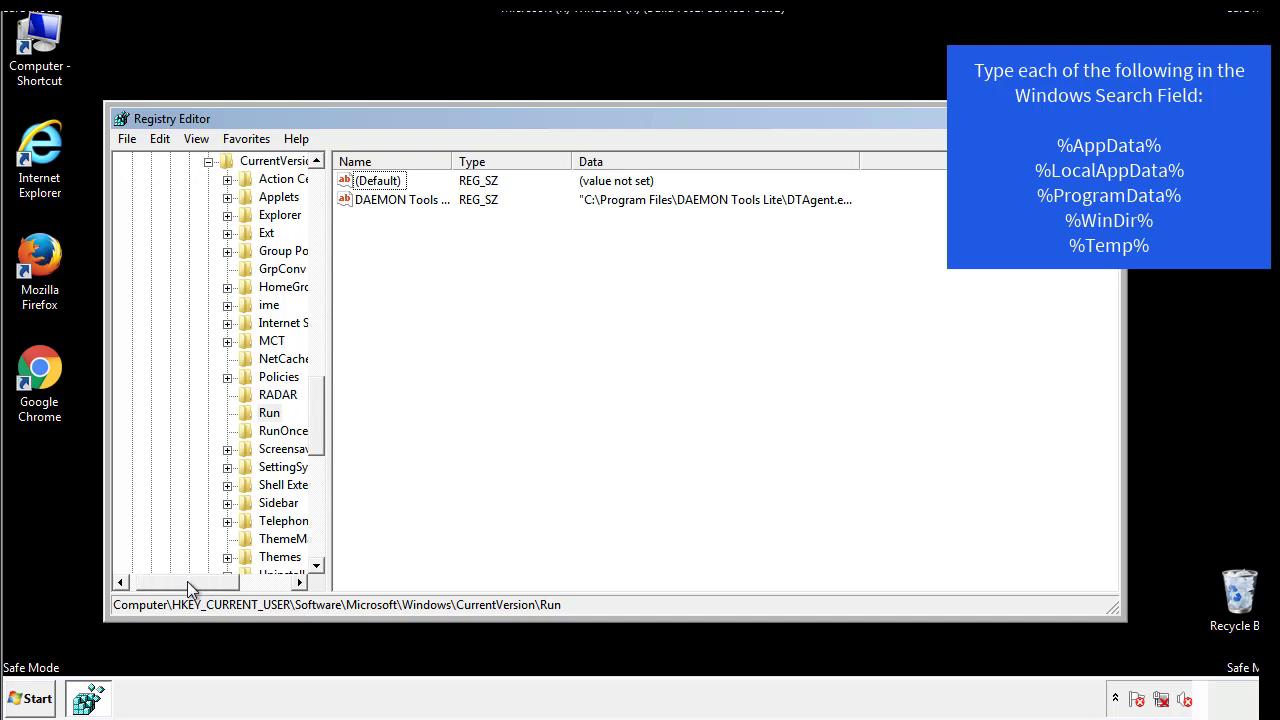
left_click_drag(322, 434, 316, 417)
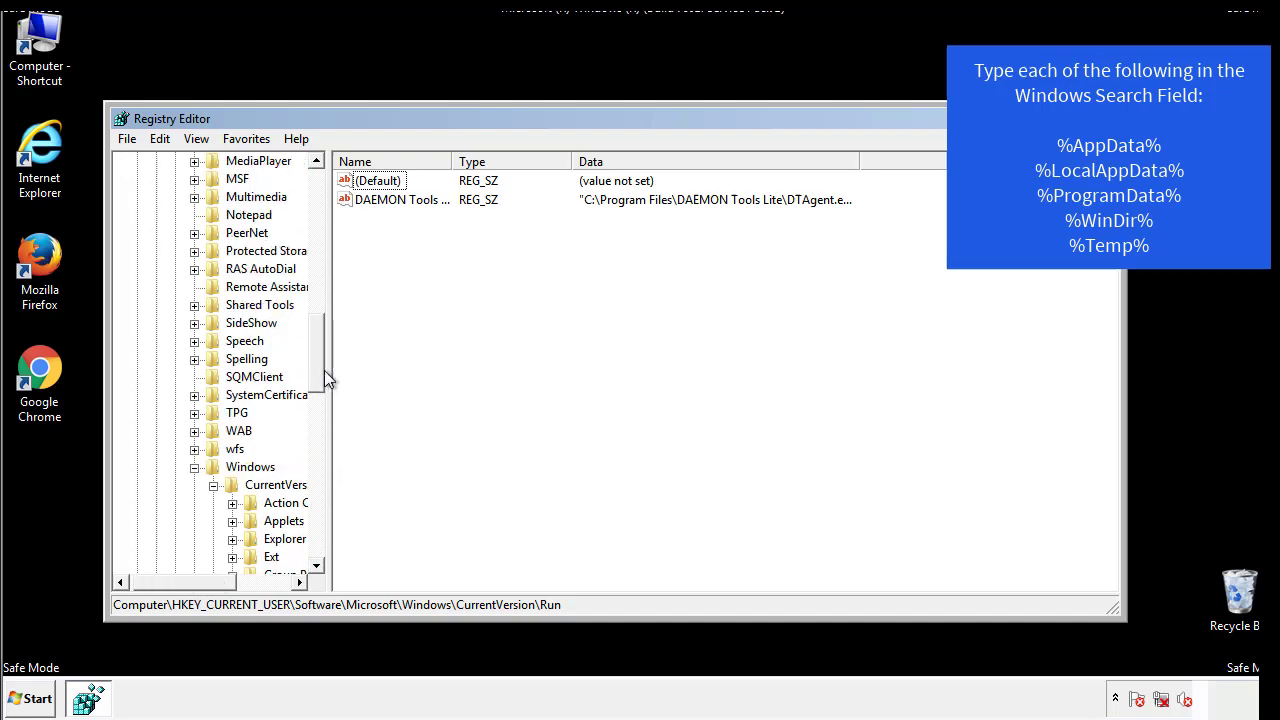
left_click(195, 467)
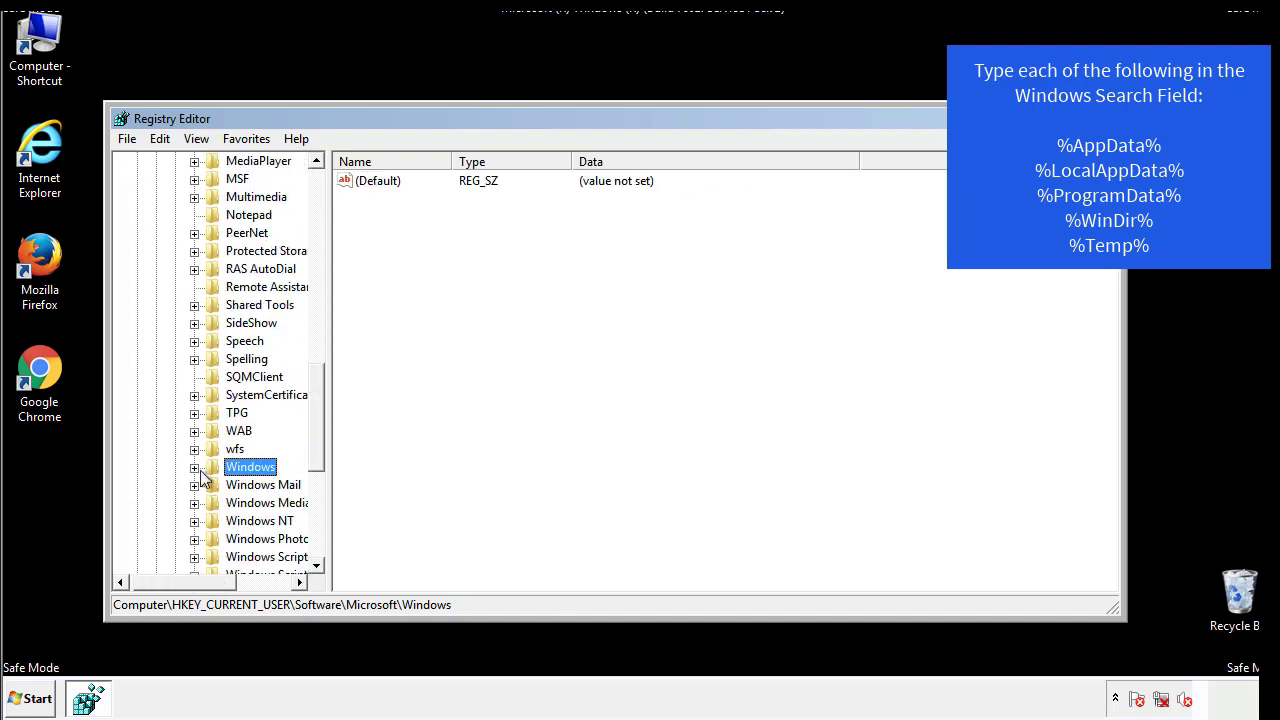
left_click_drag(321, 445, 322, 247)
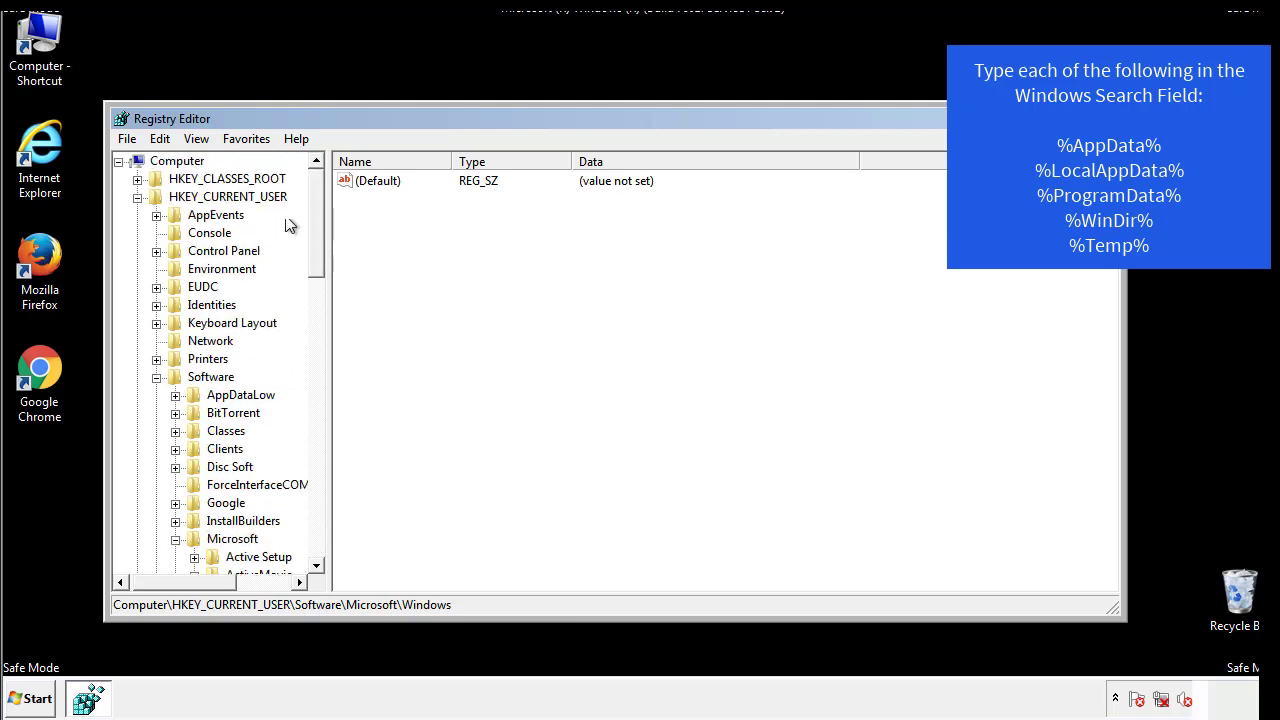
Search the registry for %temp% to locate the Temporary Files key
left_click(160, 139)
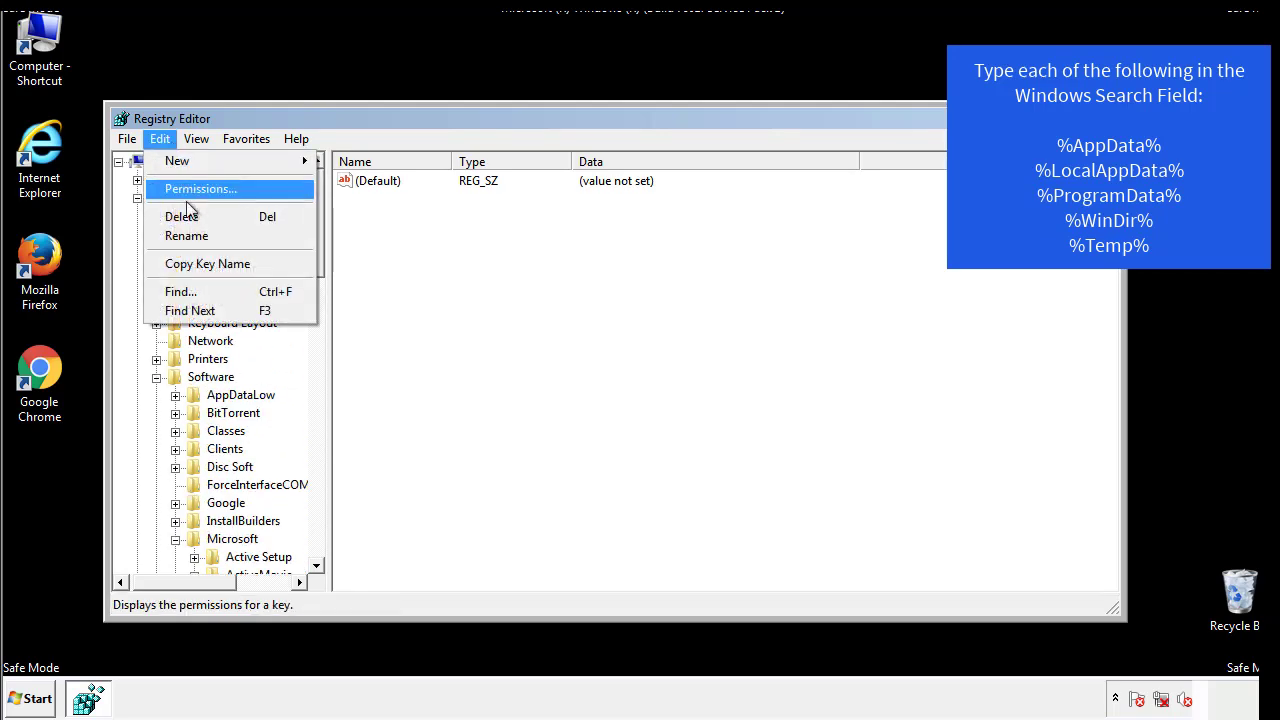
left_click(180, 291)
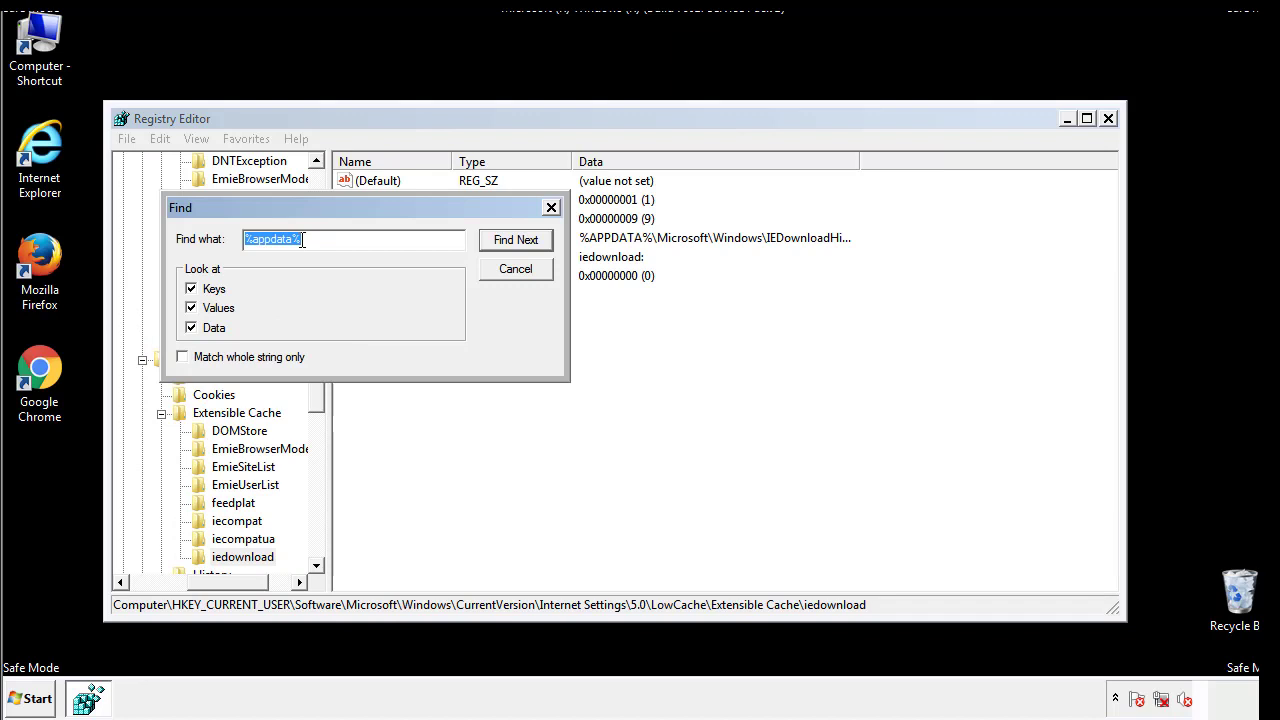
type("%t")
type("emp%")
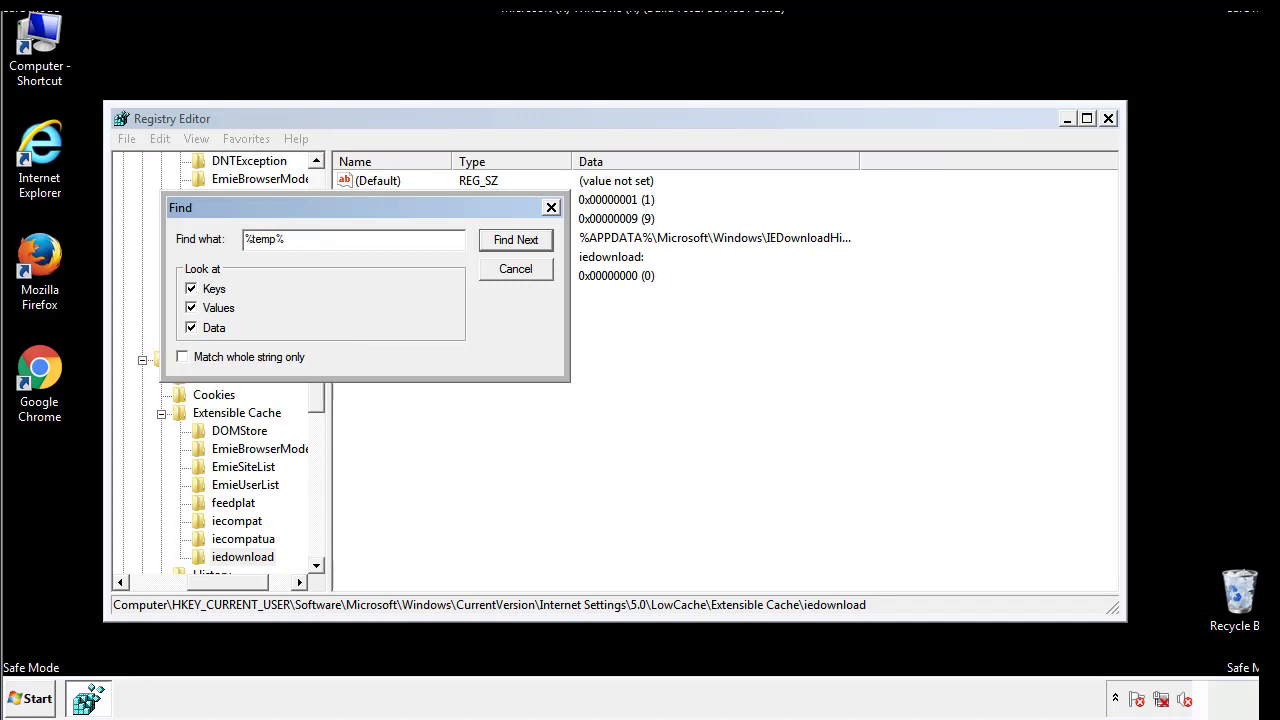
key("Return")
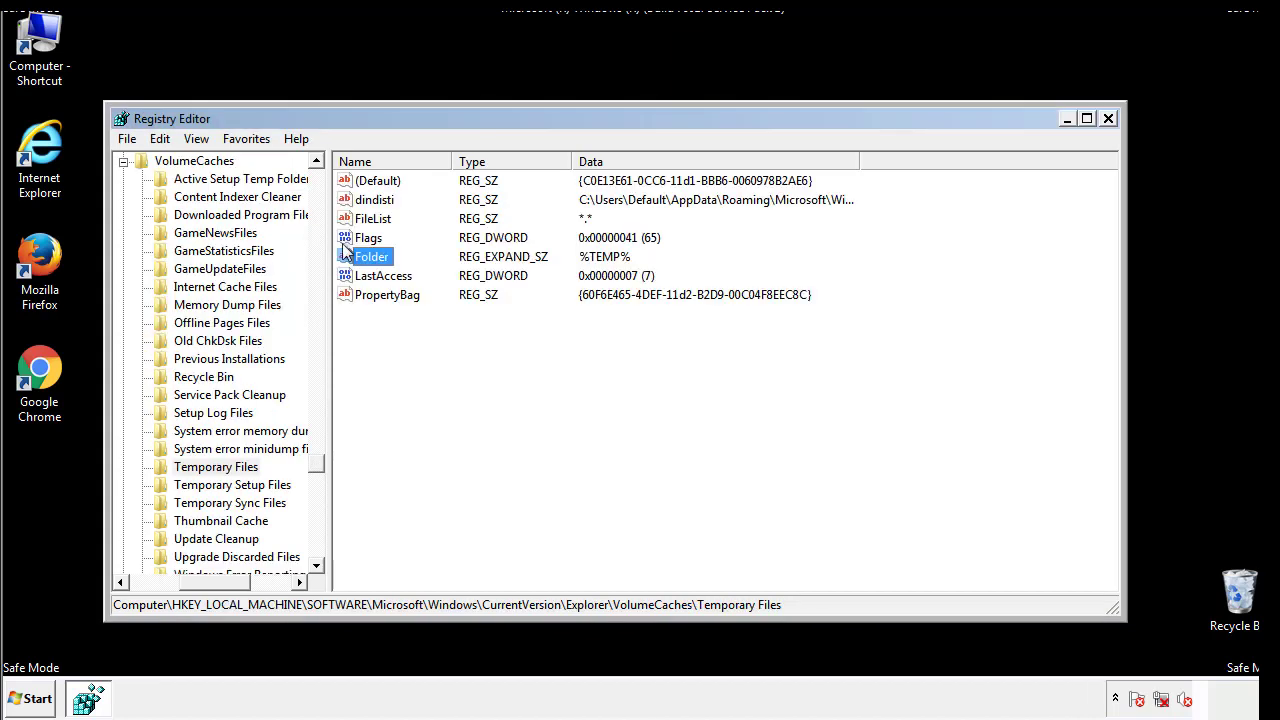
Delete all values in Temporary Files, including dindisti, leaving only (Default)
left_click(528, 350)
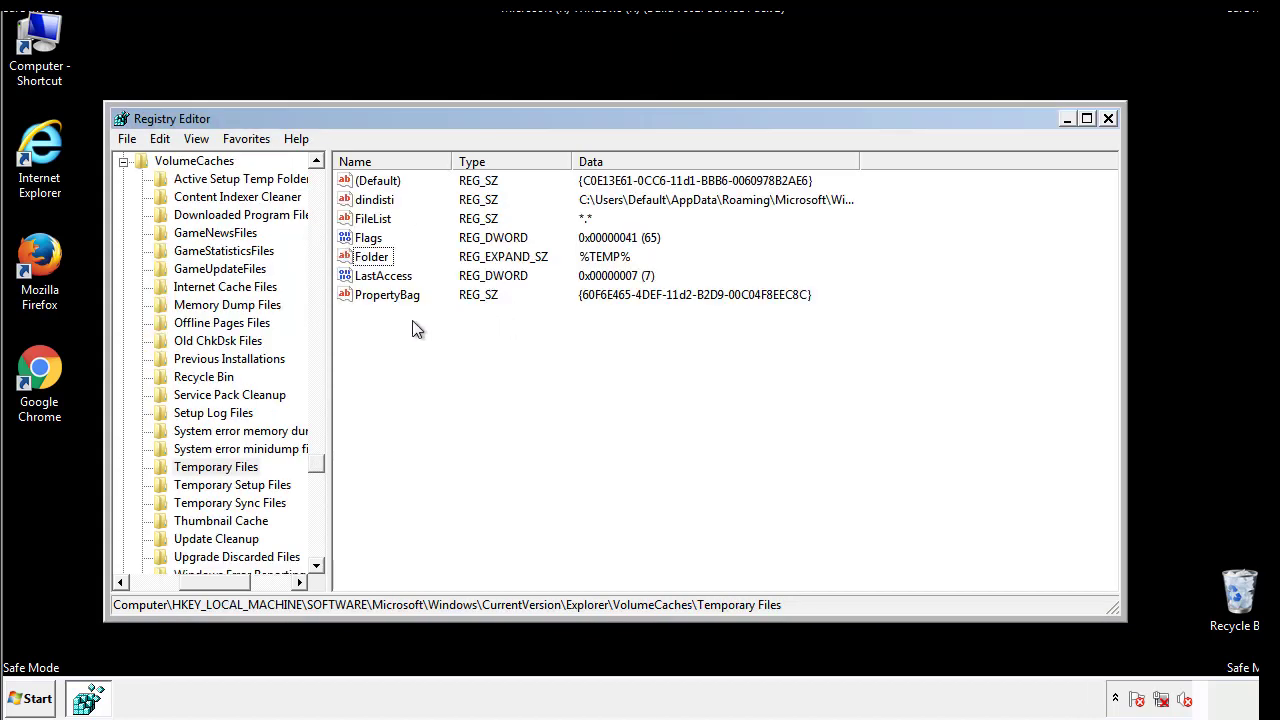
mouse_move(412, 320)
left_mouse_down()
mouse_move(380, 292)
mouse_move(363, 186)
left_mouse_up()
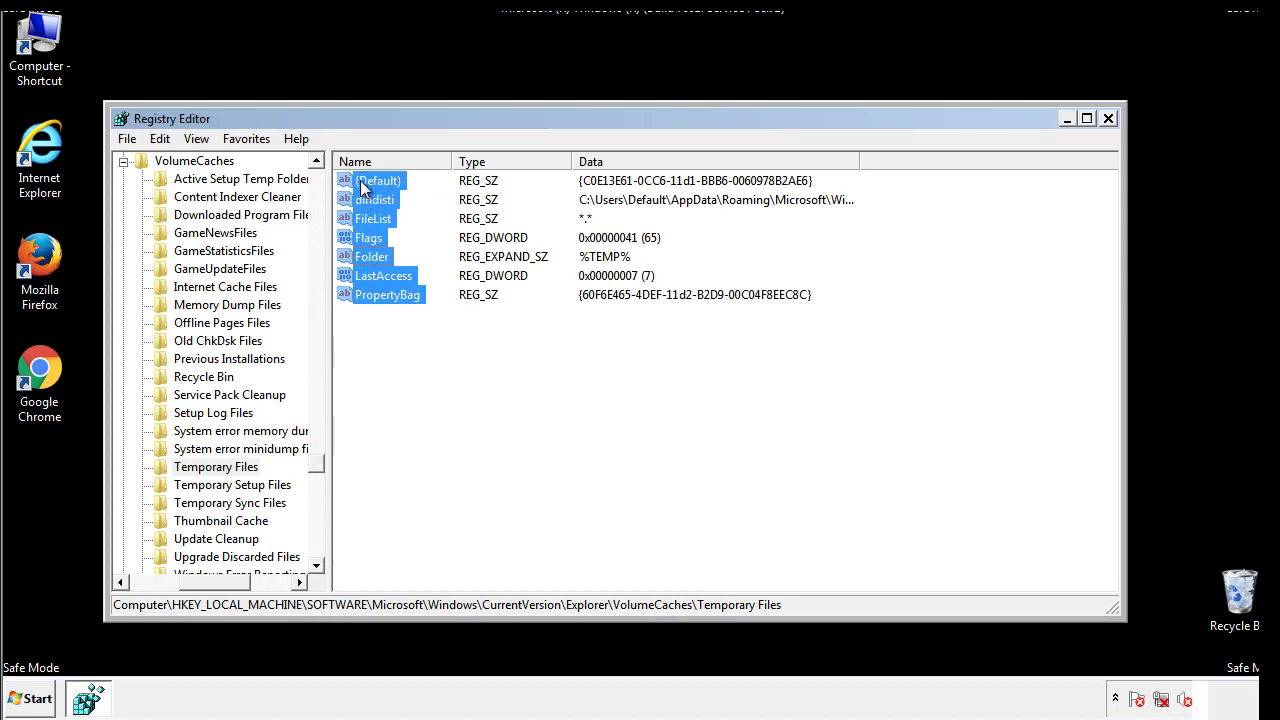
right_click(363, 188)
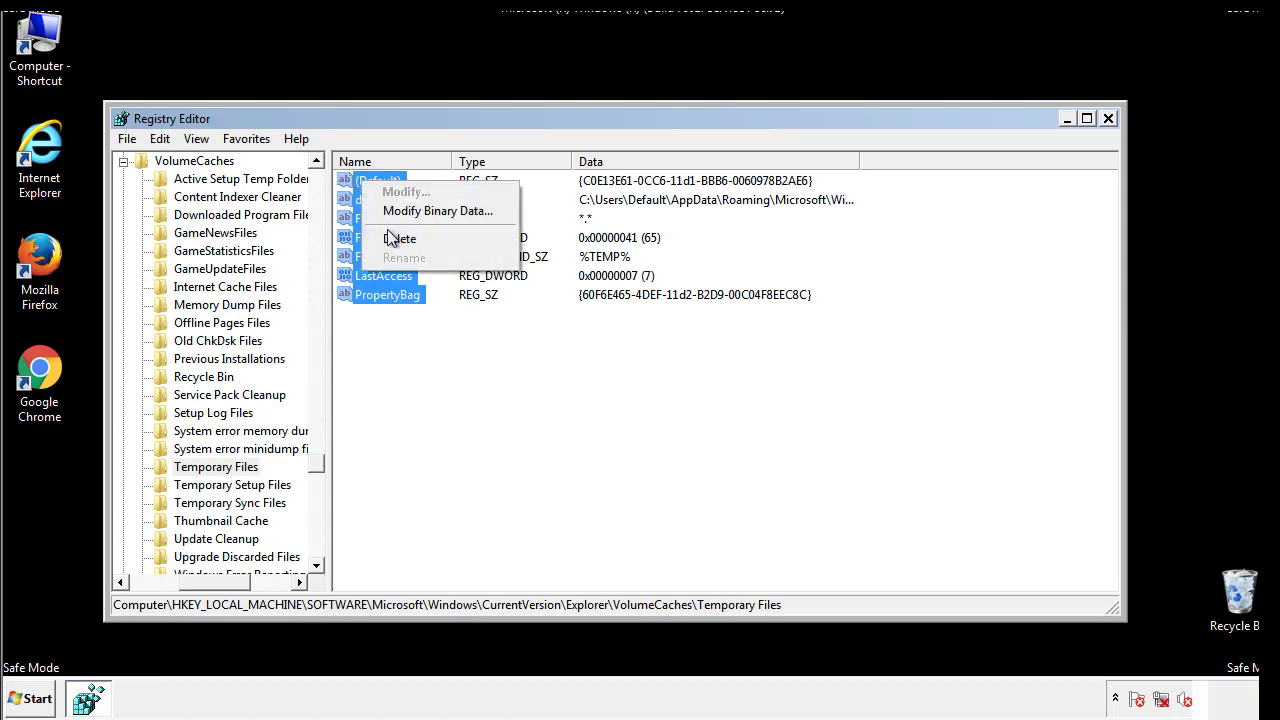
left_click(392, 240)
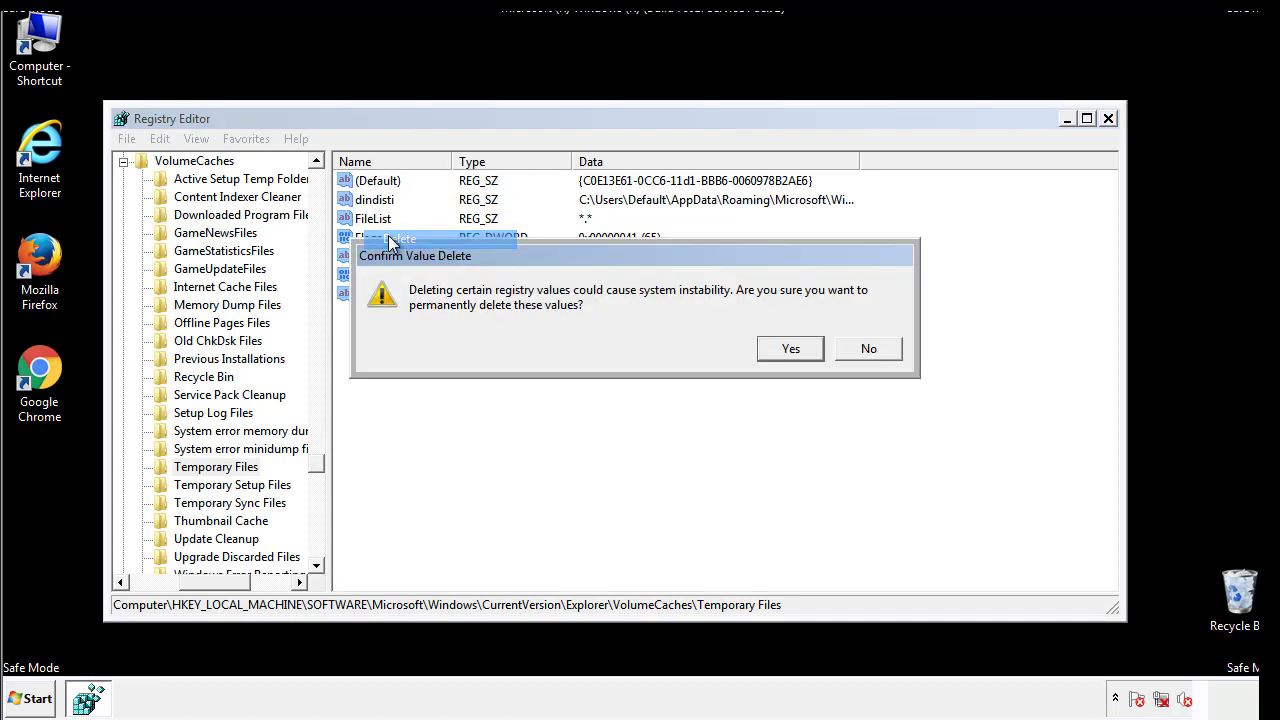
left_click(796, 348)
left_click(441, 238)
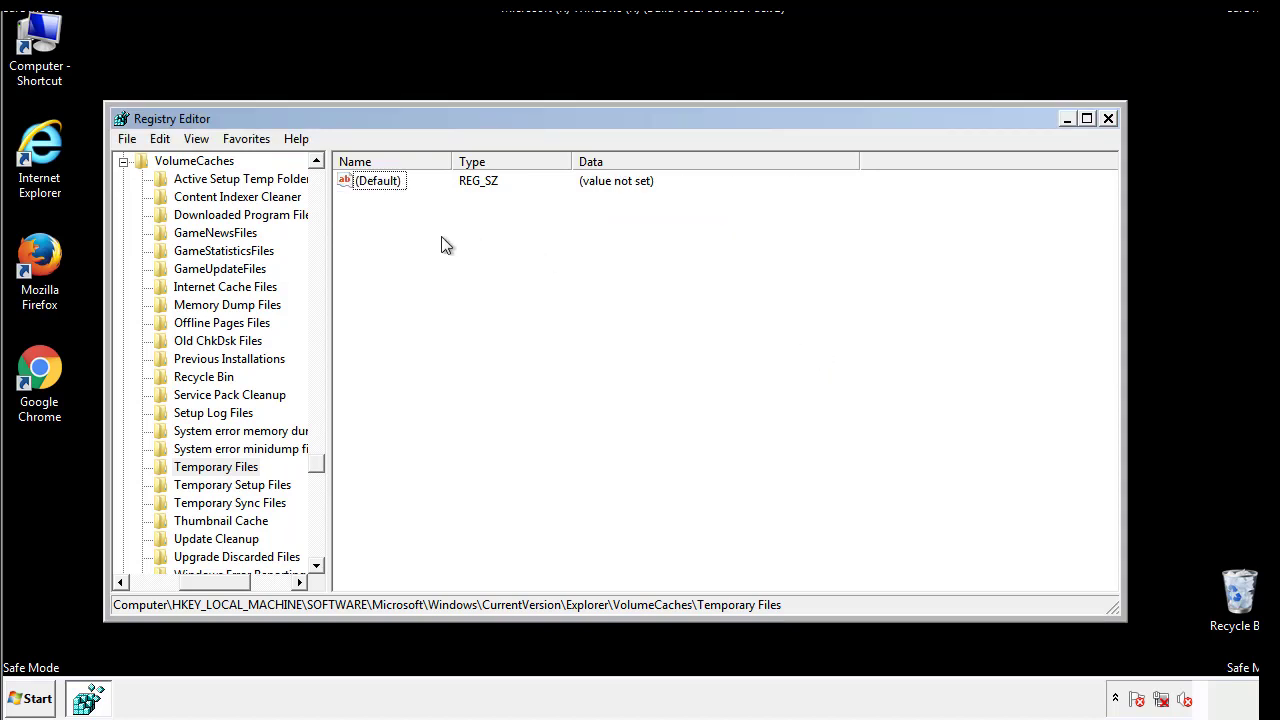
Close Registry Editor and launch System Configuration via 'msconfig'
left_click(1109, 119)
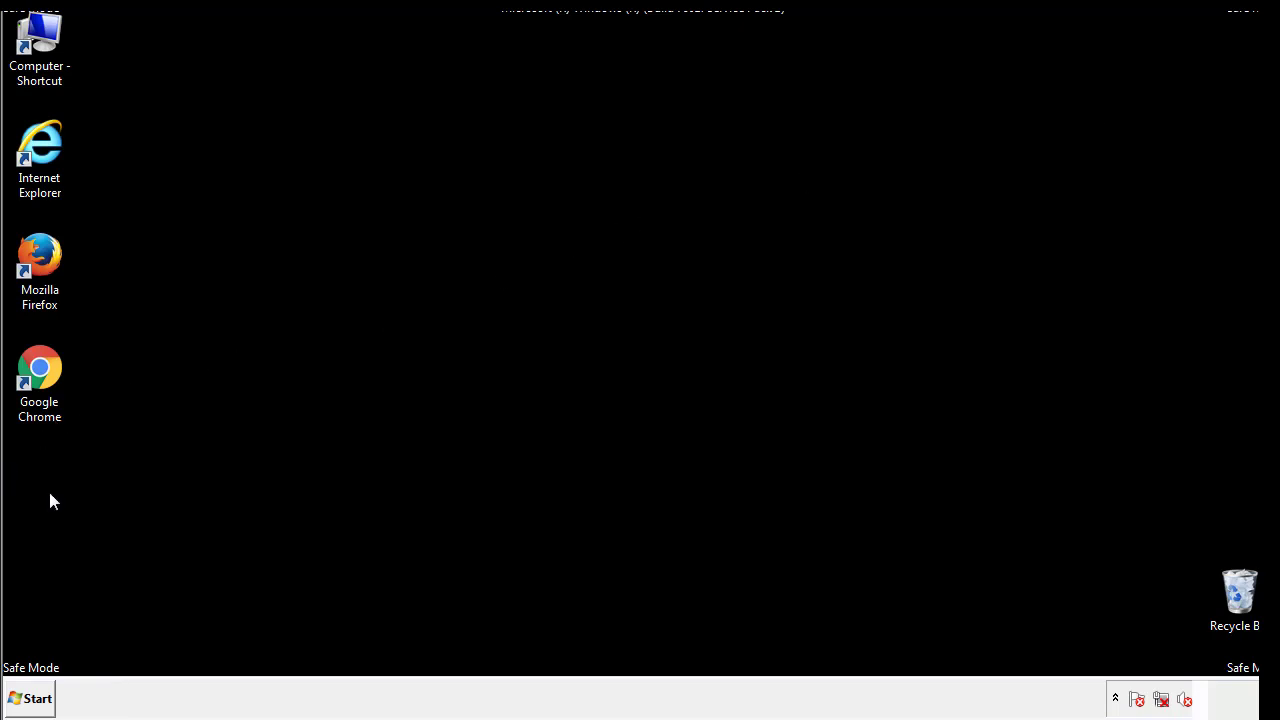
left_click(26, 702)
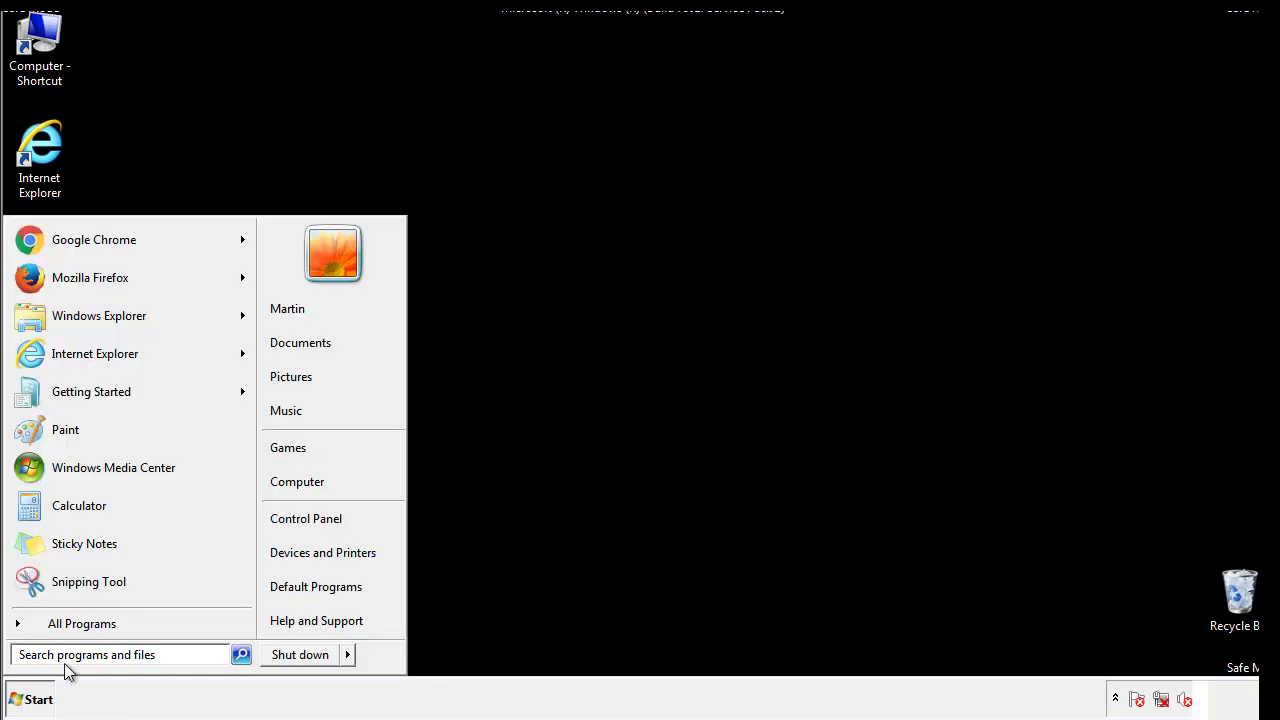
type("mscon")
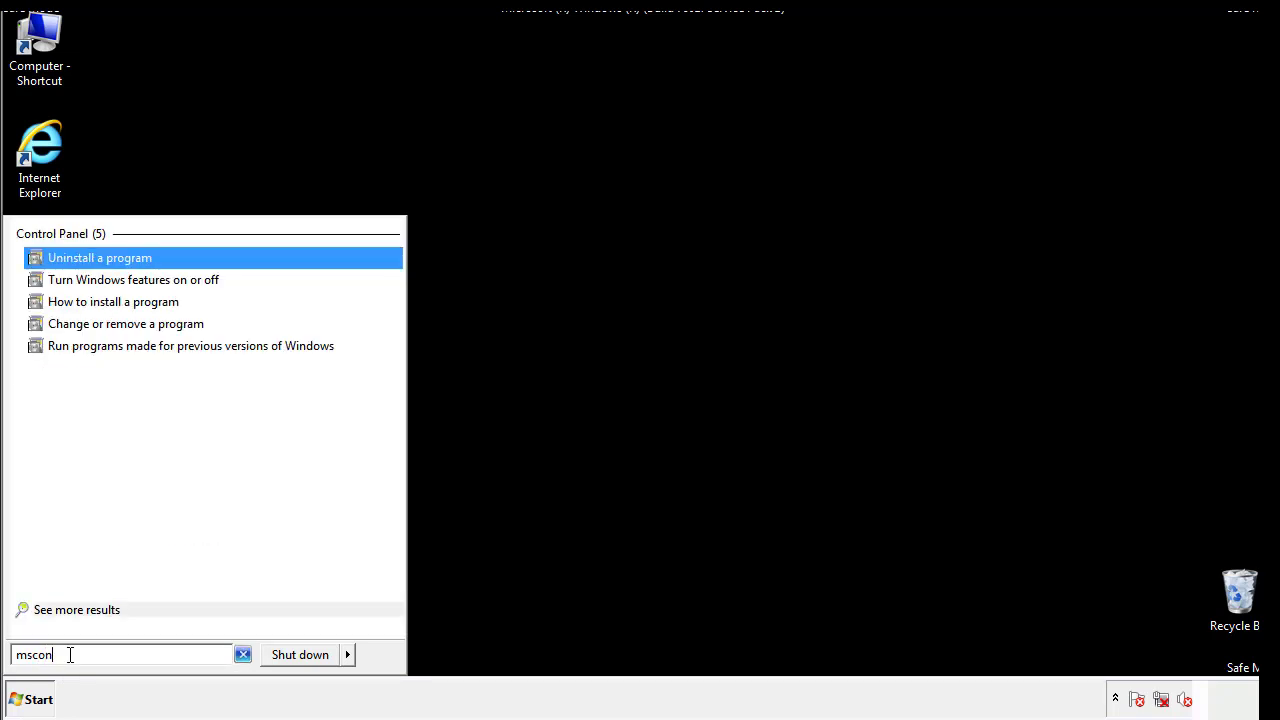
type("fig")
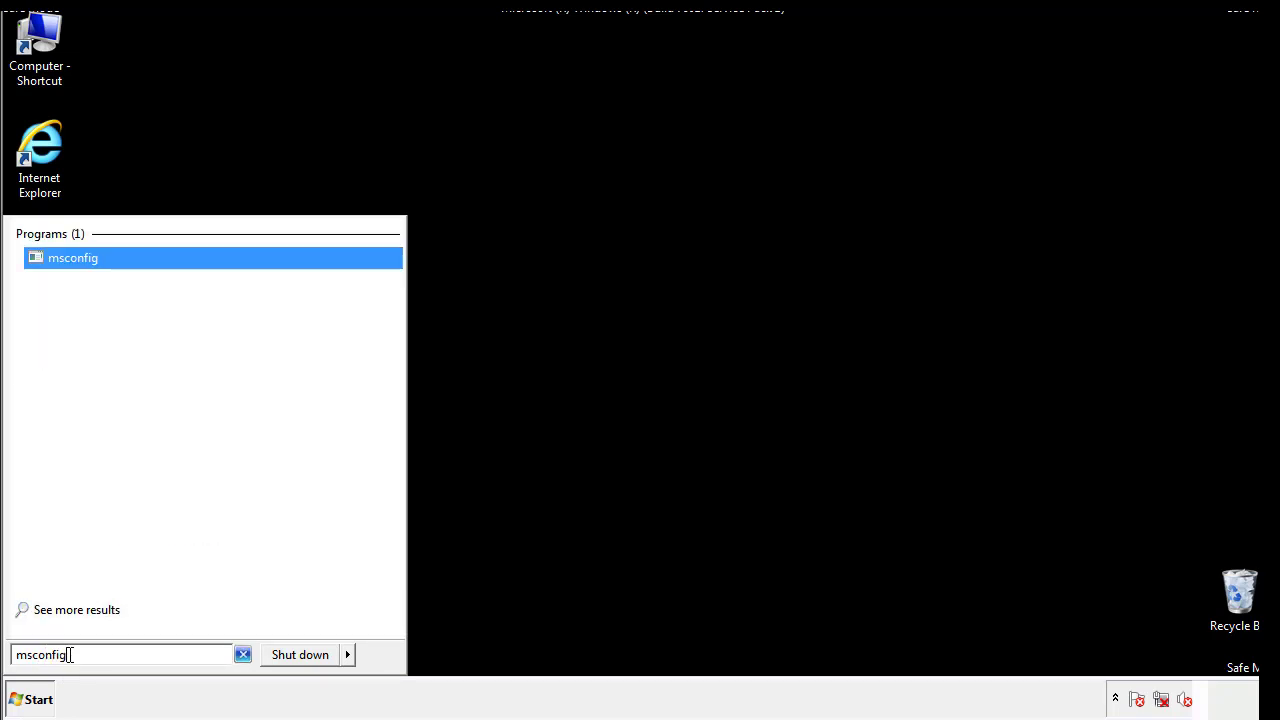
key("Return")
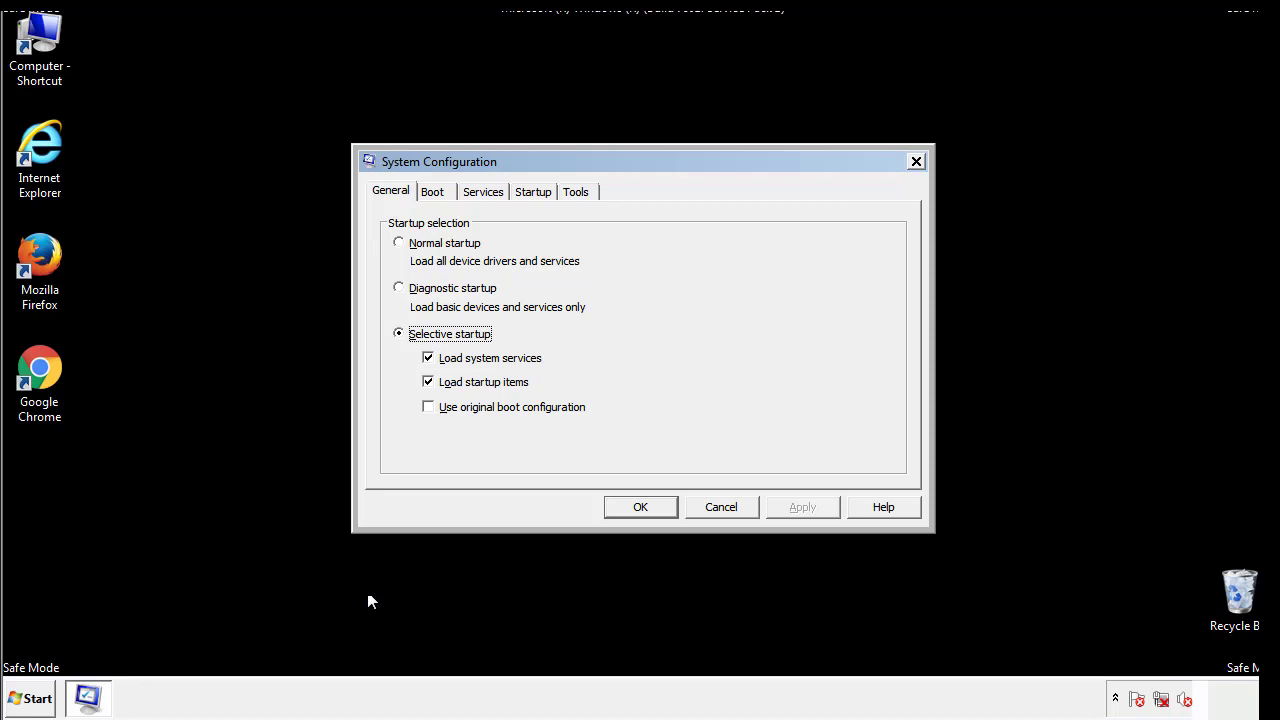
Turn off Safe boot on the Boot tab, apply, and restart Windows
left_click(436, 192)
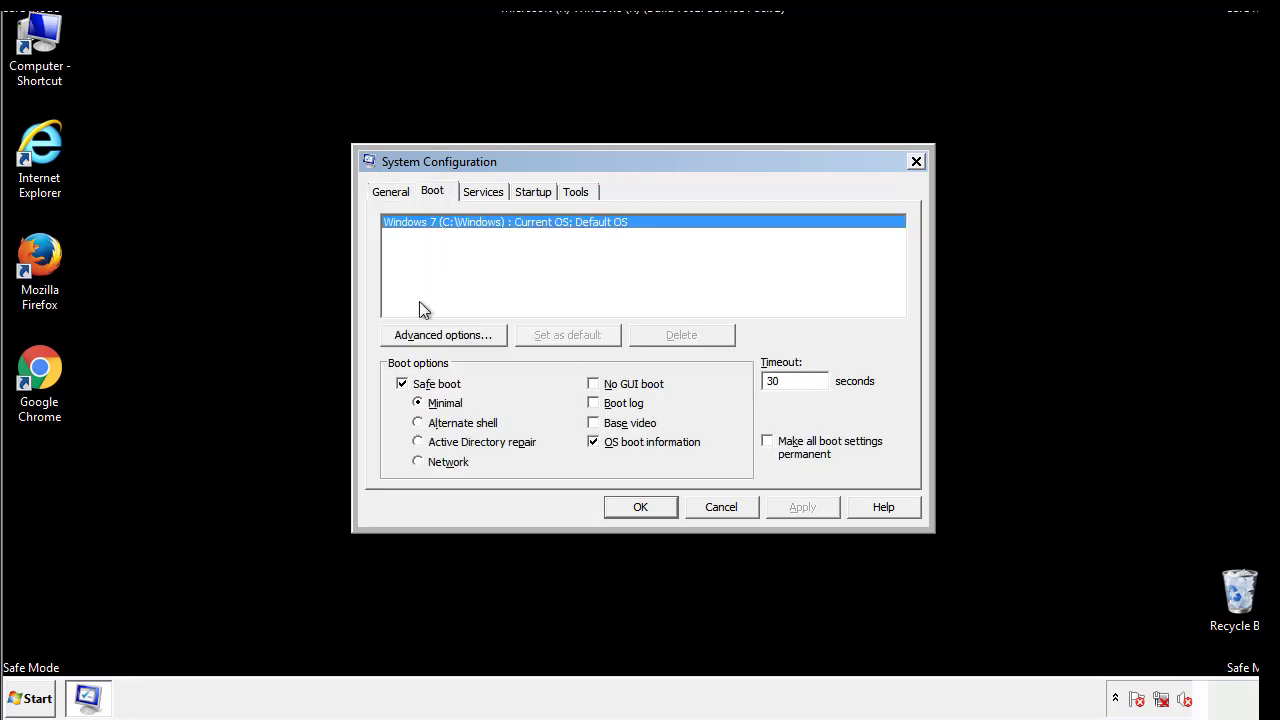
left_click(406, 388)
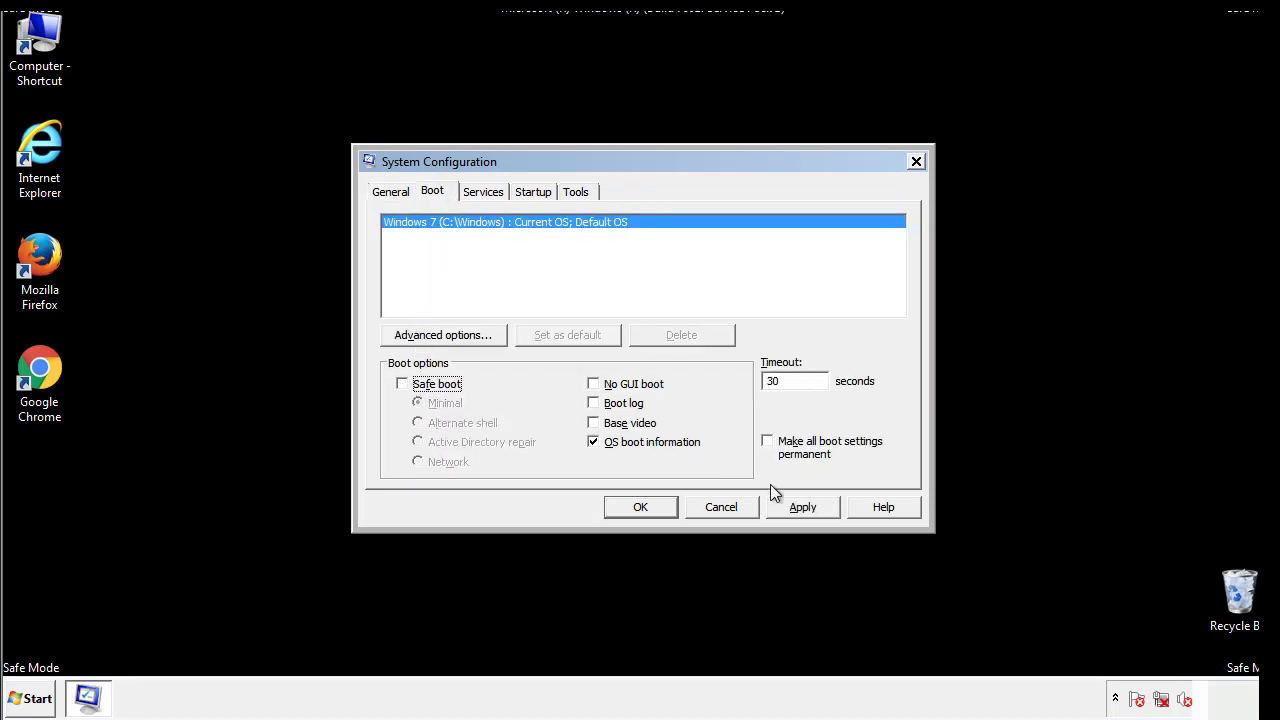
left_click(805, 506)
left_click(640, 507)
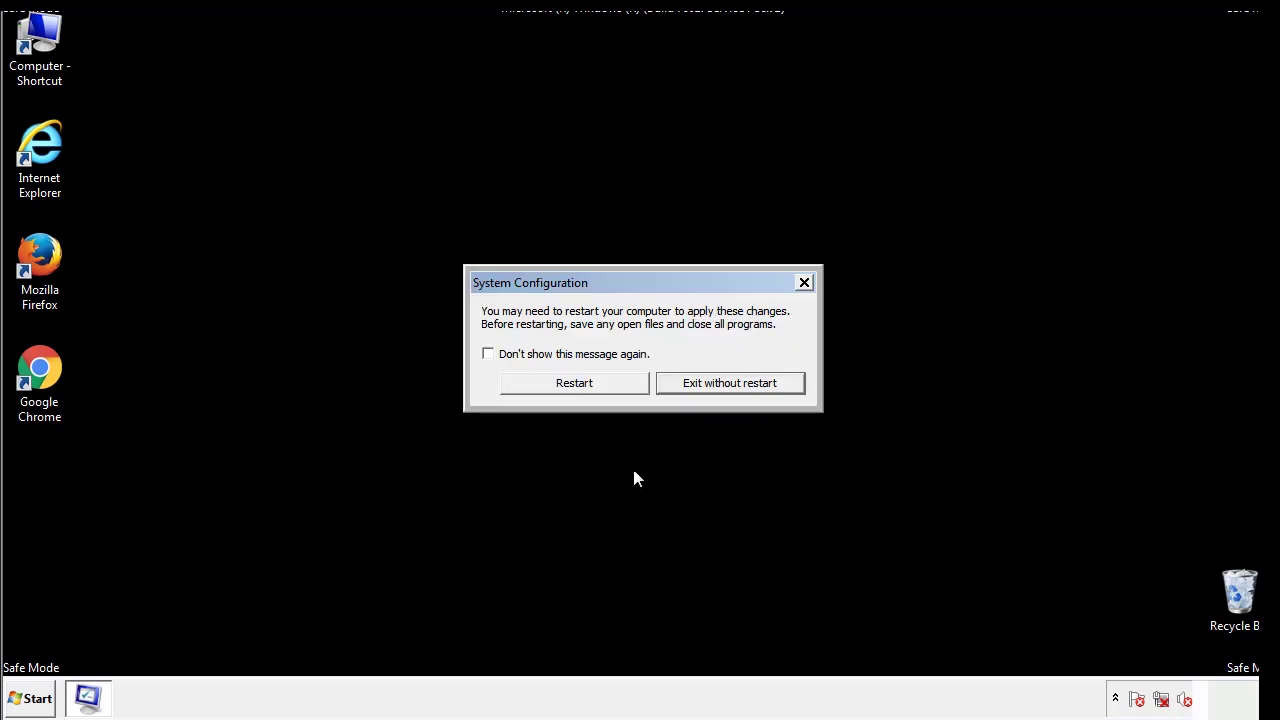
left_click(592, 390)
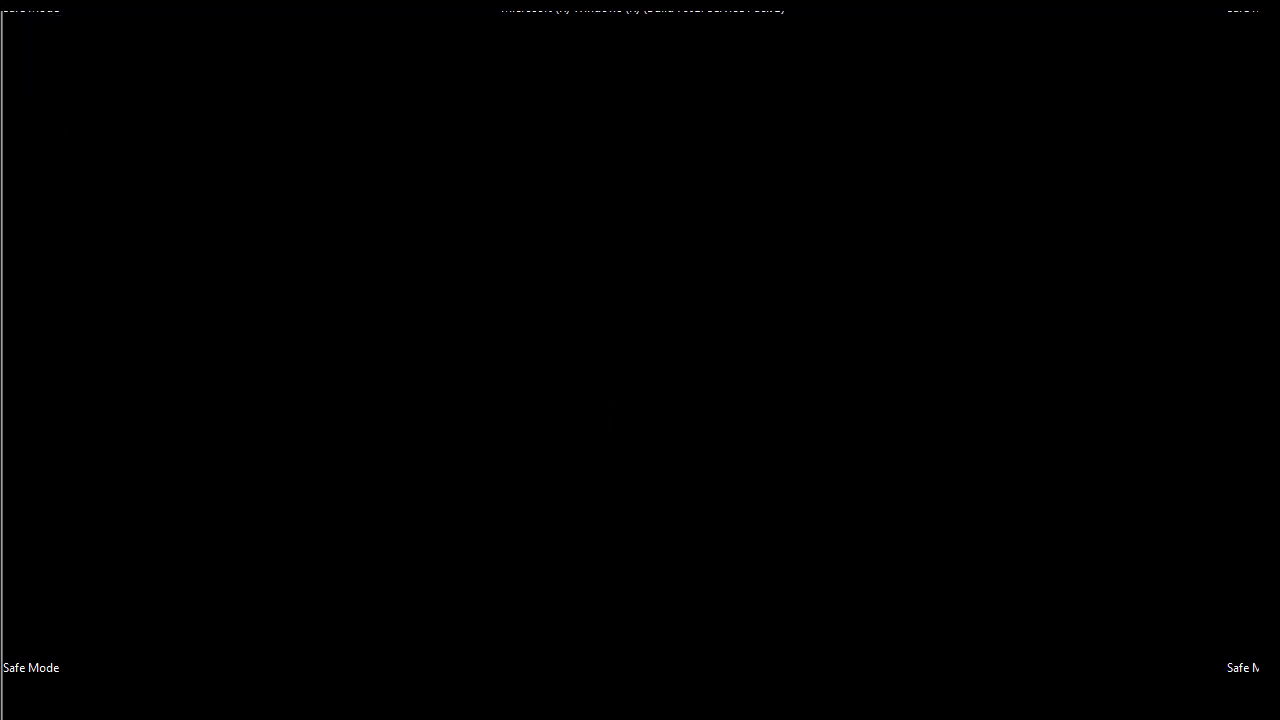